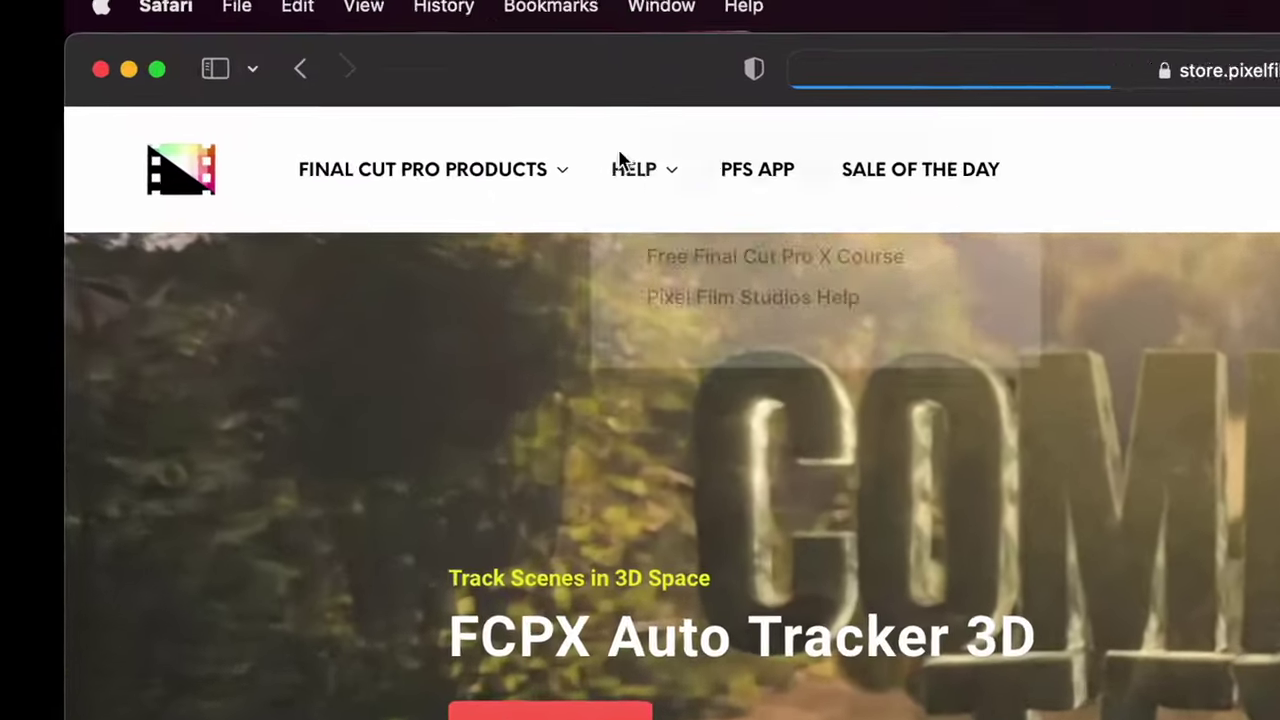
# - Scroll down to Tracked Effects on the Pixel Film Studios store and open FCPX Stabilizer 2.0
pyautogui.moveTo(505, 172)
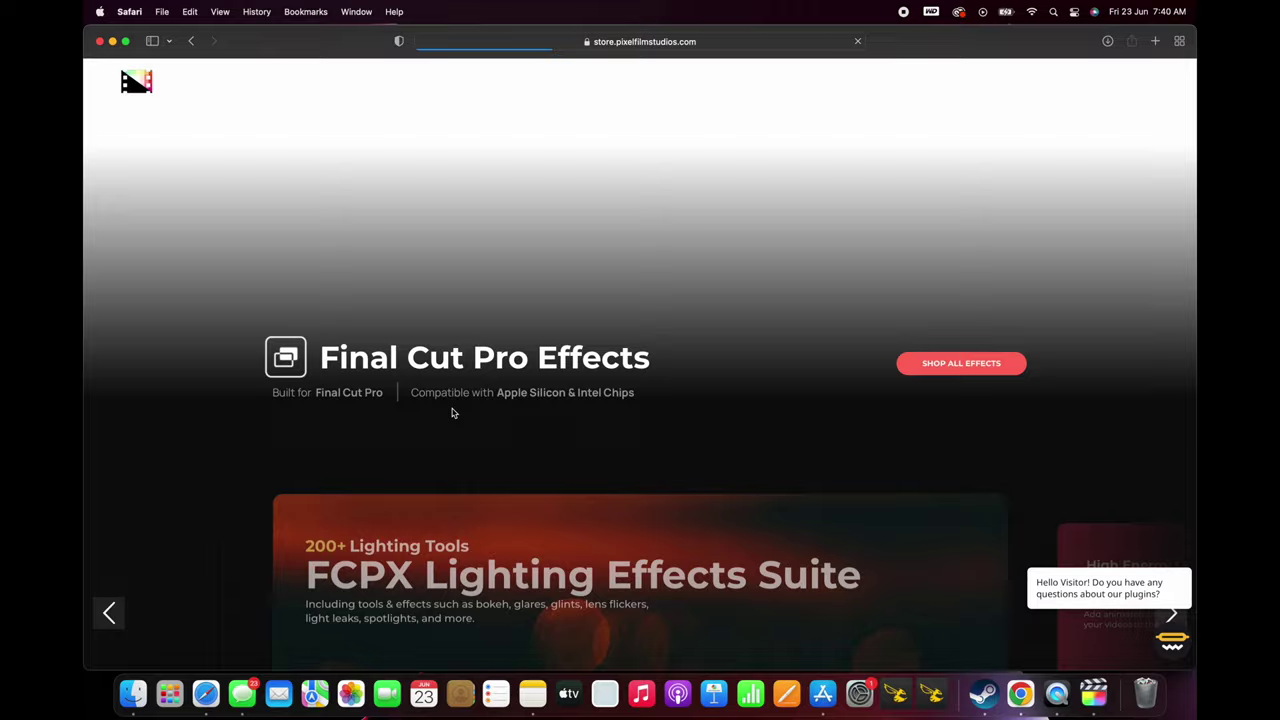
pyautogui.scroll(-10, 452, 413)
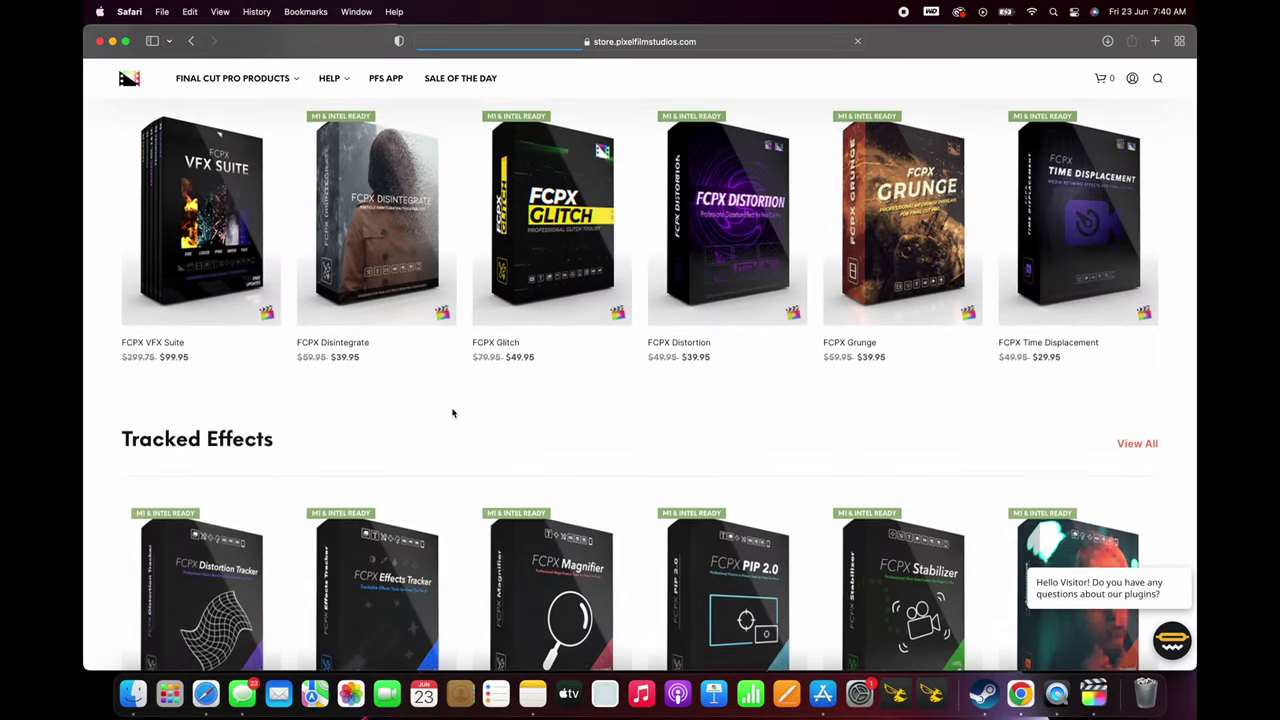
pyautogui.scroll(-5, 452, 413)
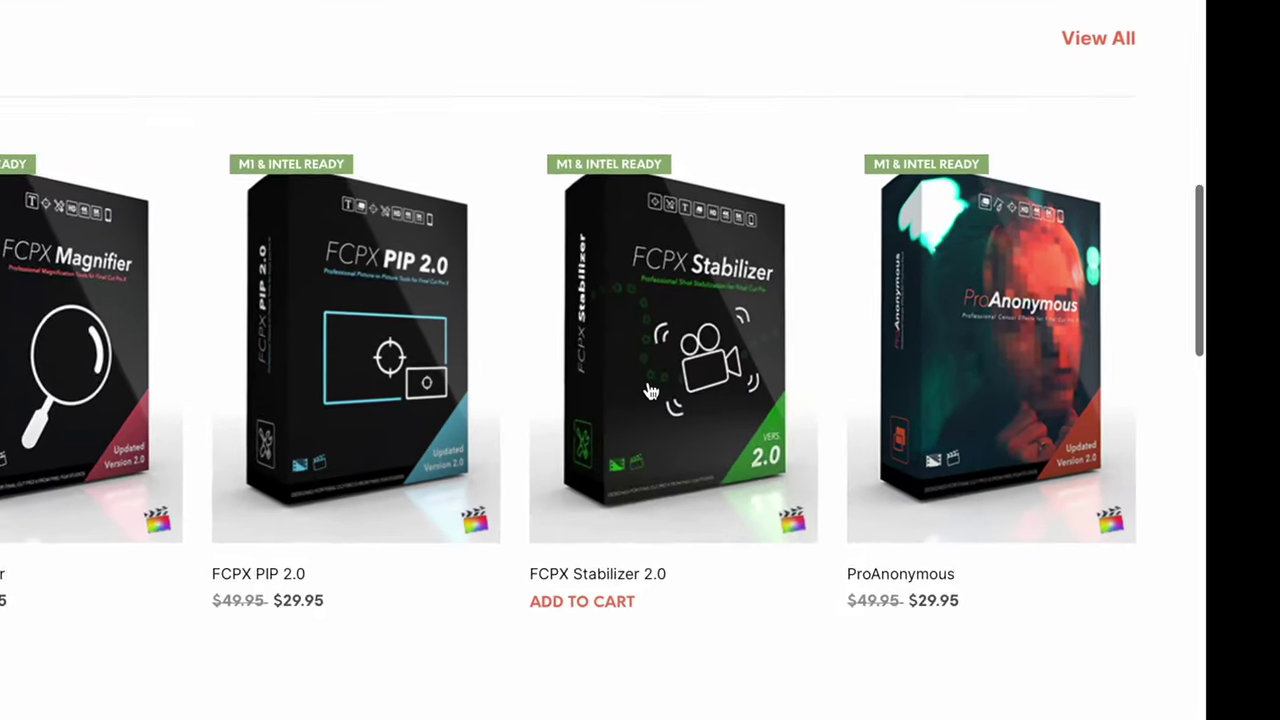
pyautogui.click(650, 390)
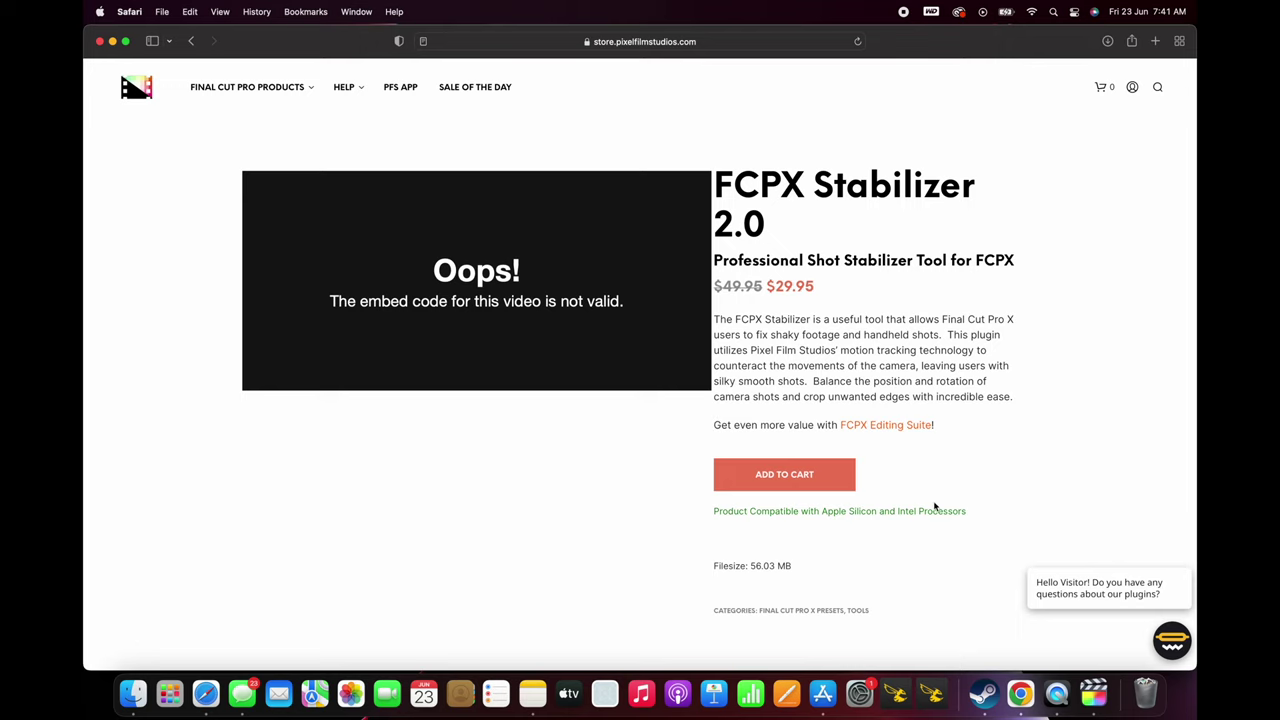
# - Read down through the FCPX Stabilizer 2.0 product page's features
pyautogui.scroll(-10, 935, 507)
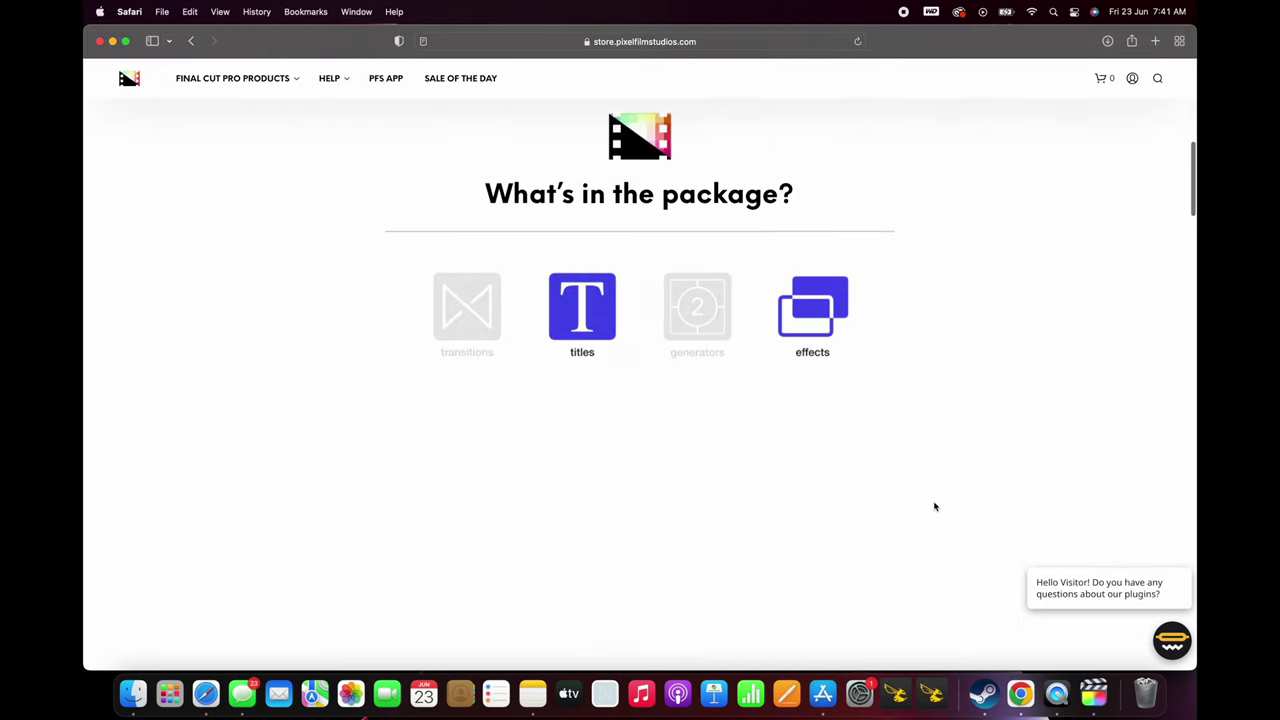
pyautogui.scroll(-8, 935, 507)
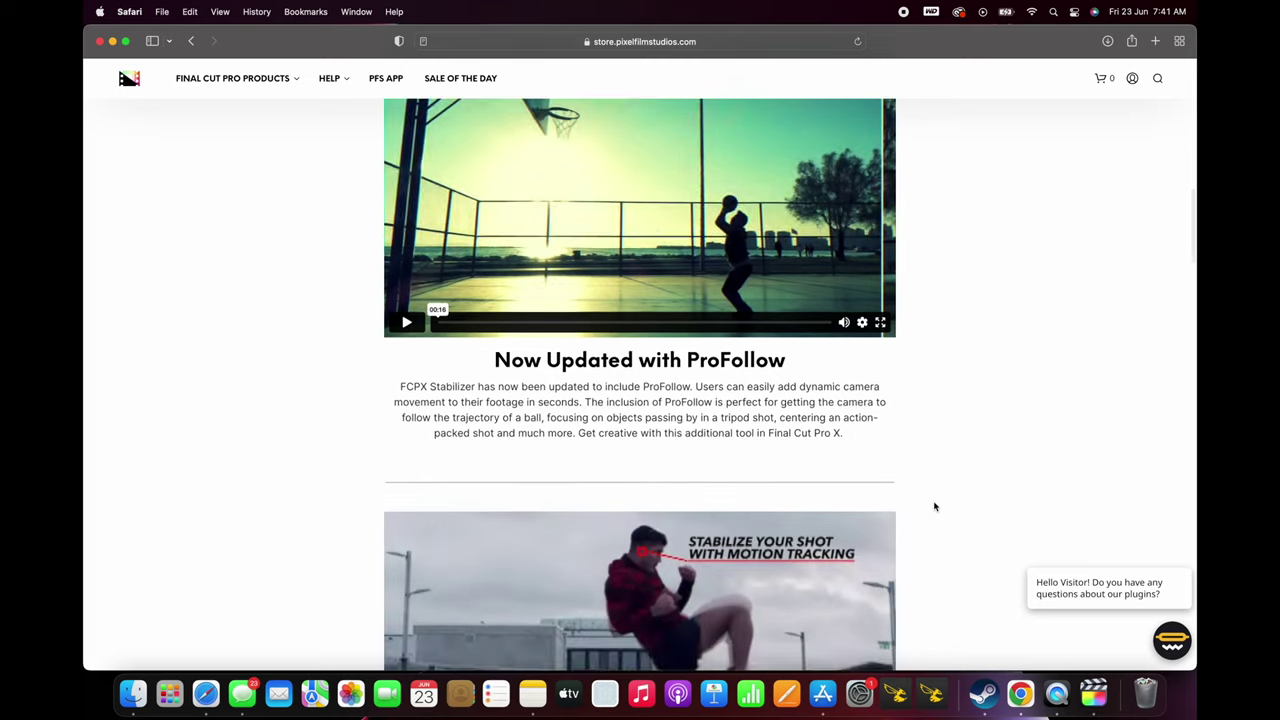
pyautogui.scroll(-8, 935, 507)
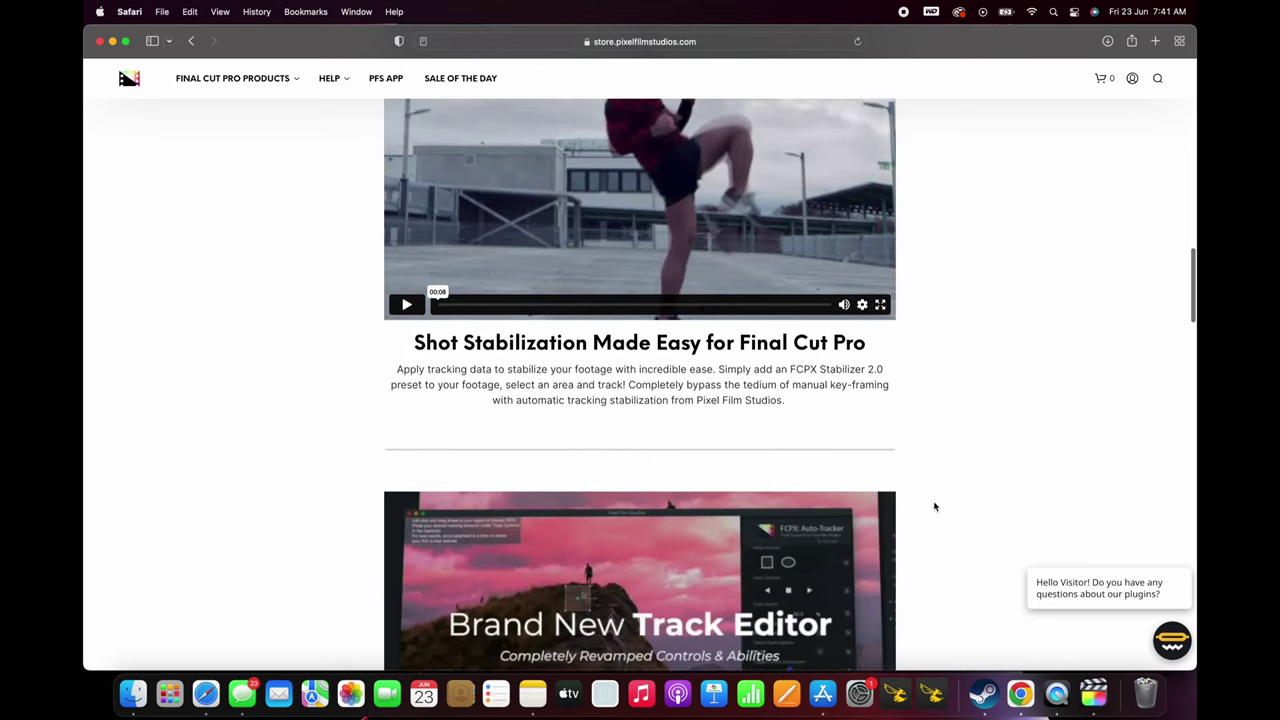
pyautogui.scroll(-6, 935, 507)
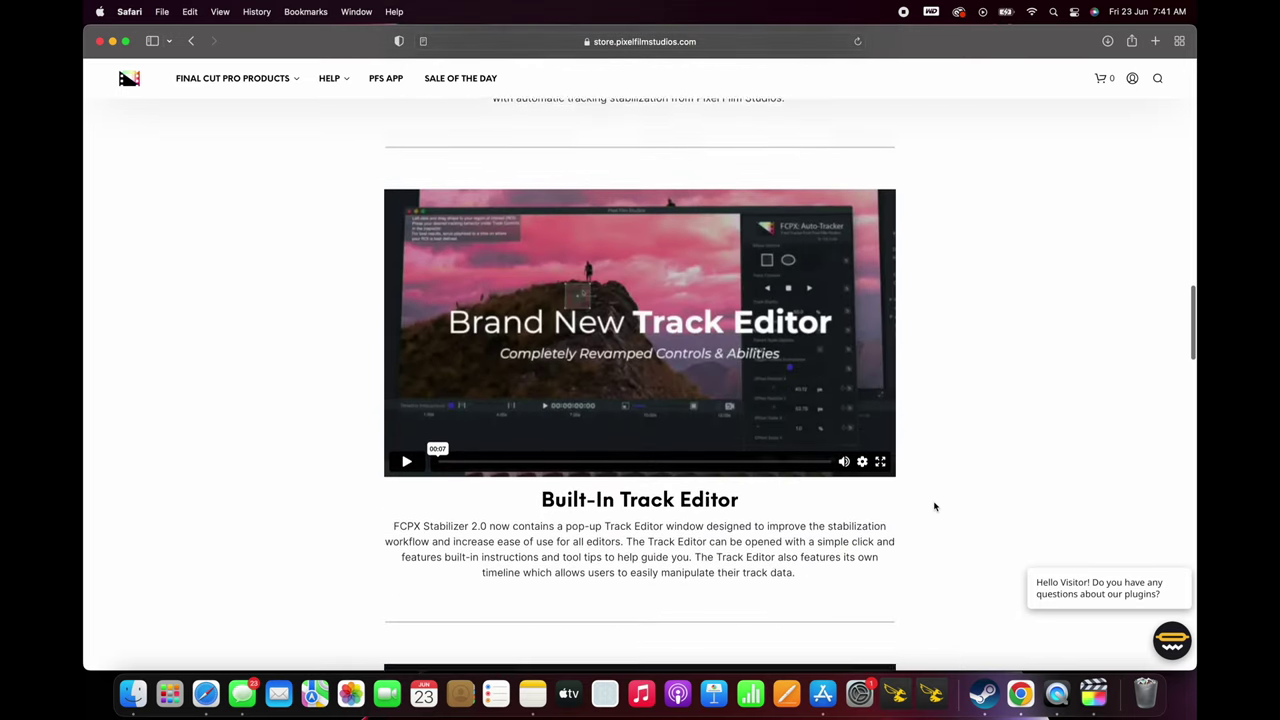
pyautogui.scroll(-8, 935, 507)
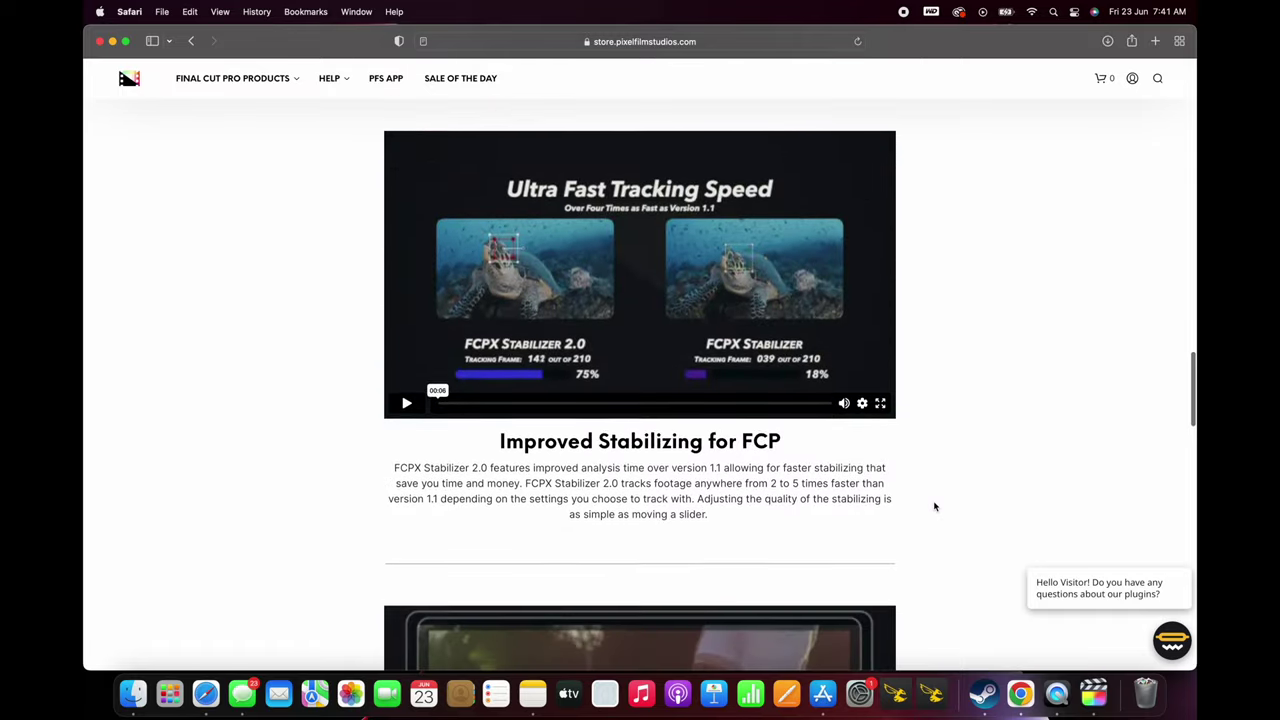
pyautogui.scroll(-8, 935, 507)
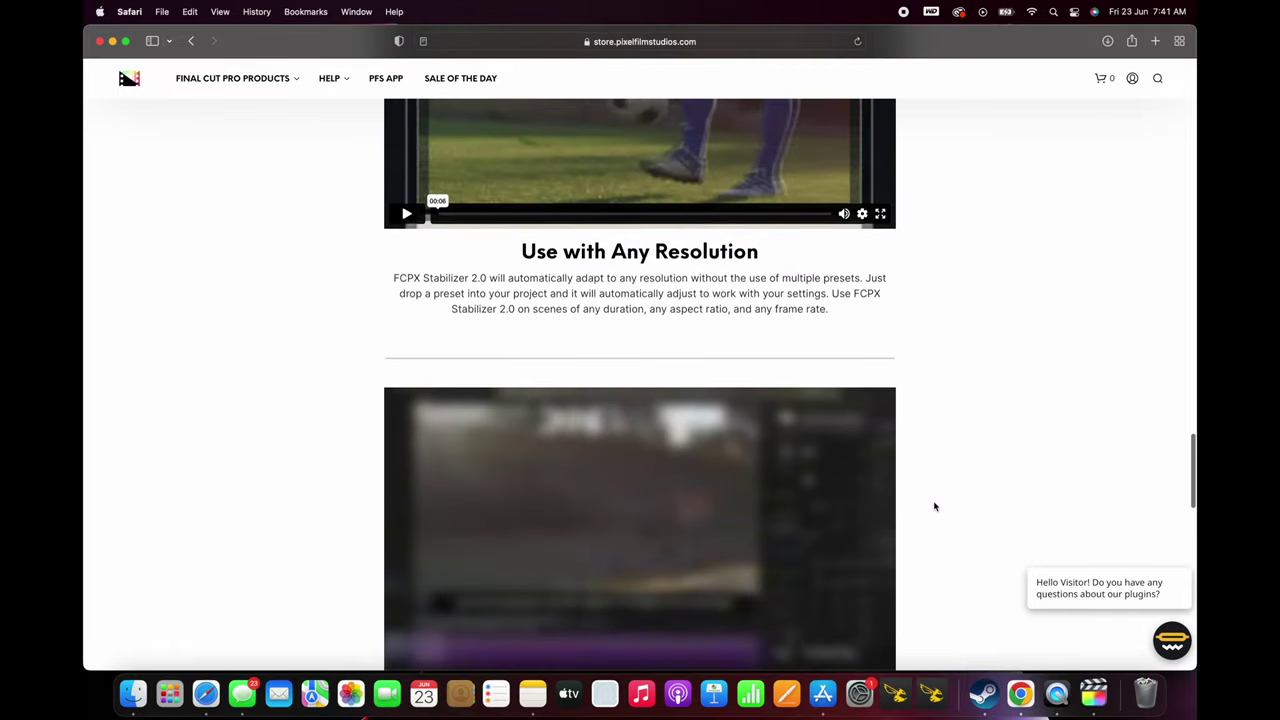
pyautogui.scroll(-2, 935, 507)
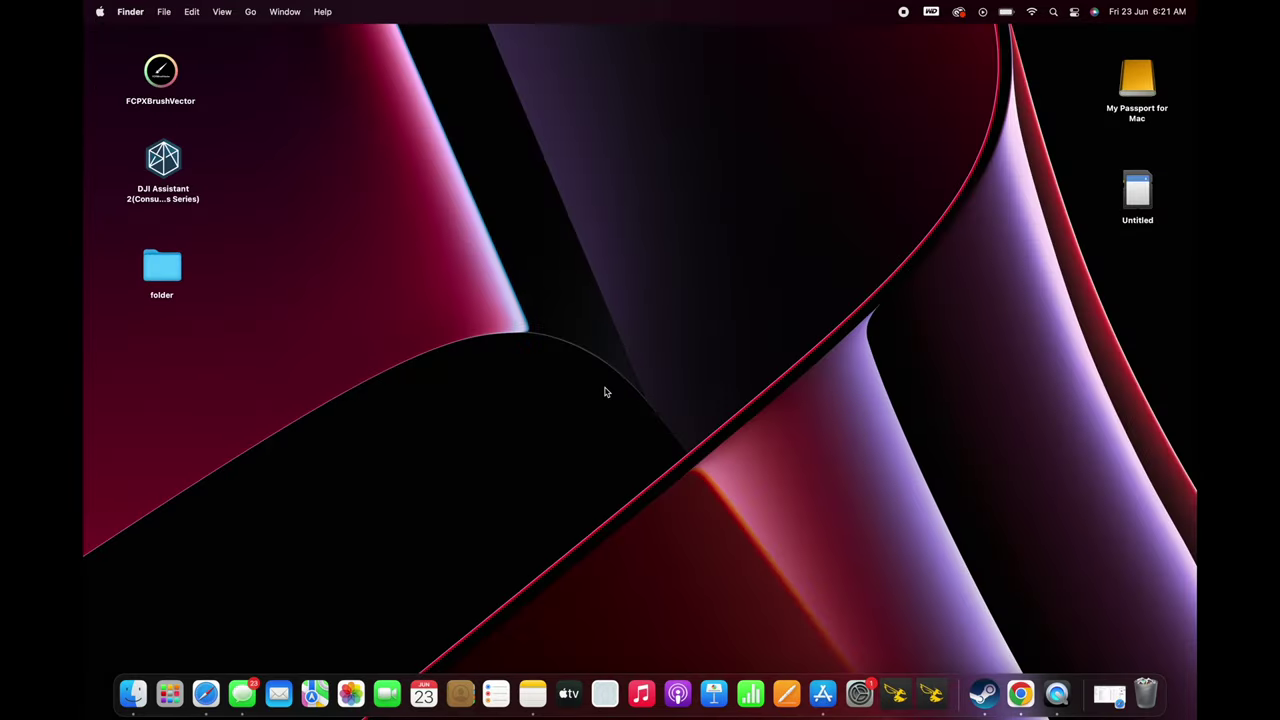
# - Launch Final Cut Pro from Launchpad and start a new library named TUTORIAL
pyautogui.press('F4')
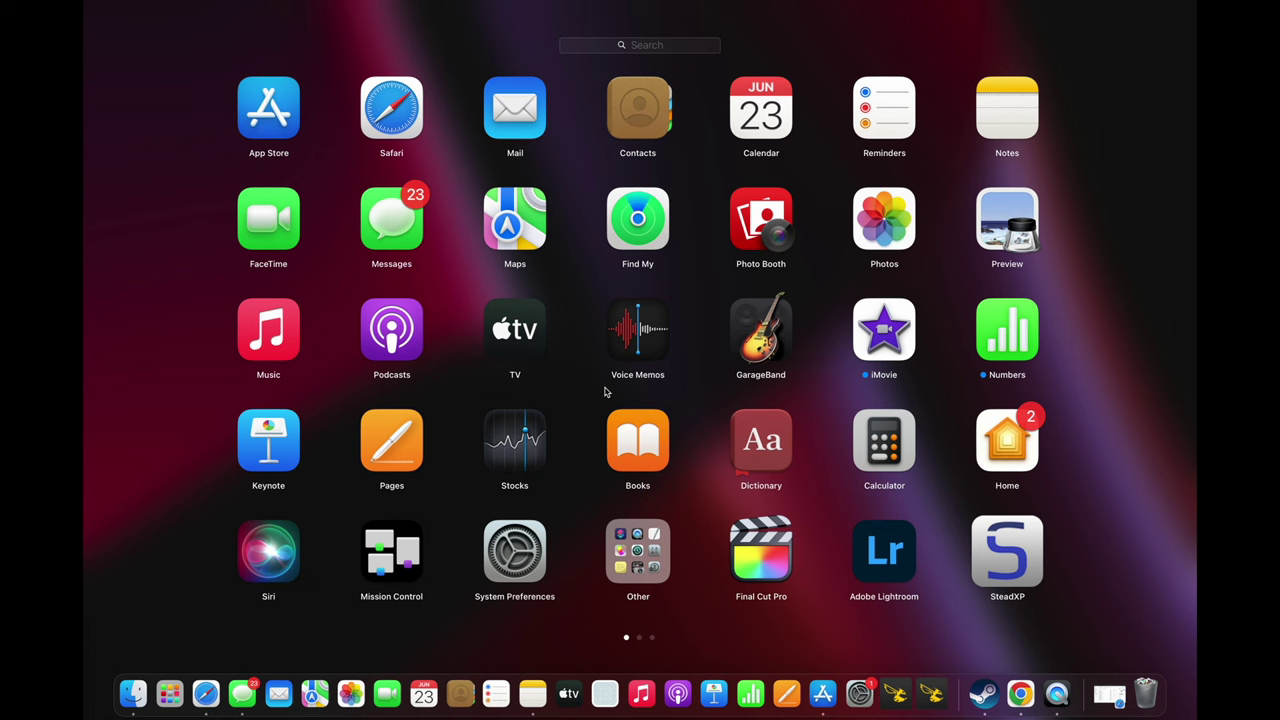
pyautogui.click(762, 545)
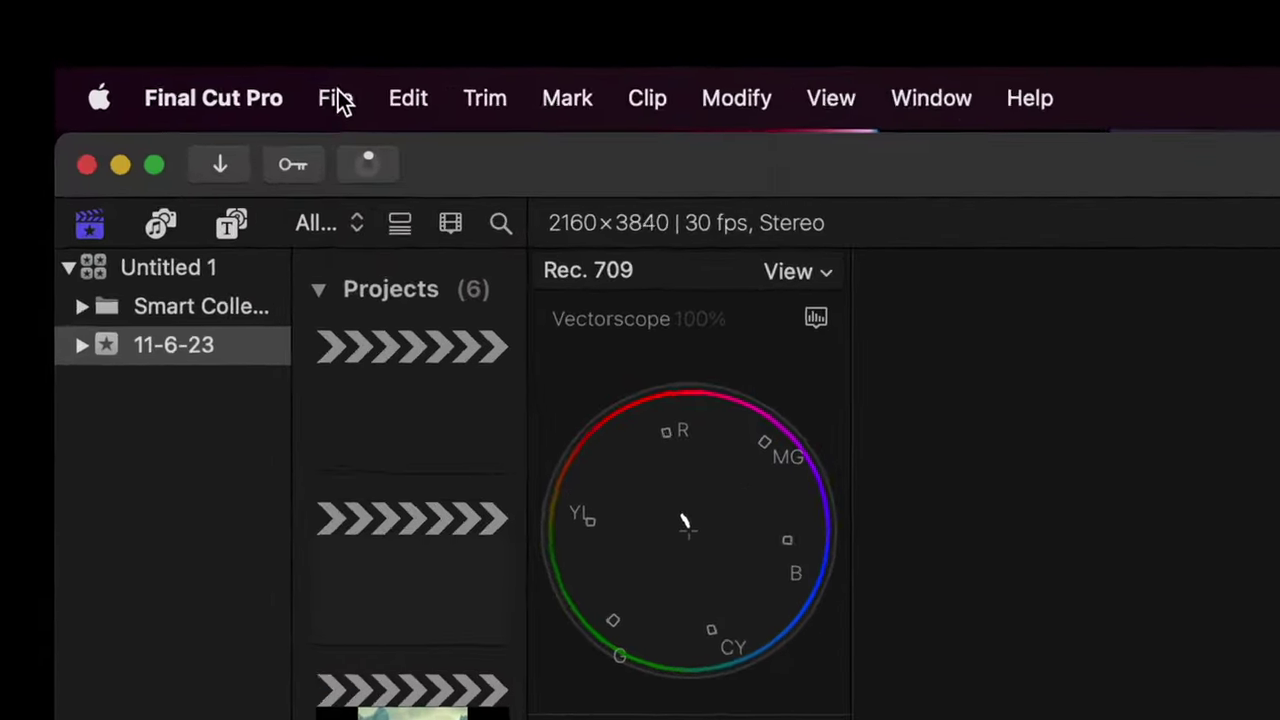
pyautogui.click(190, 12)
pyautogui.moveTo(388, 212)
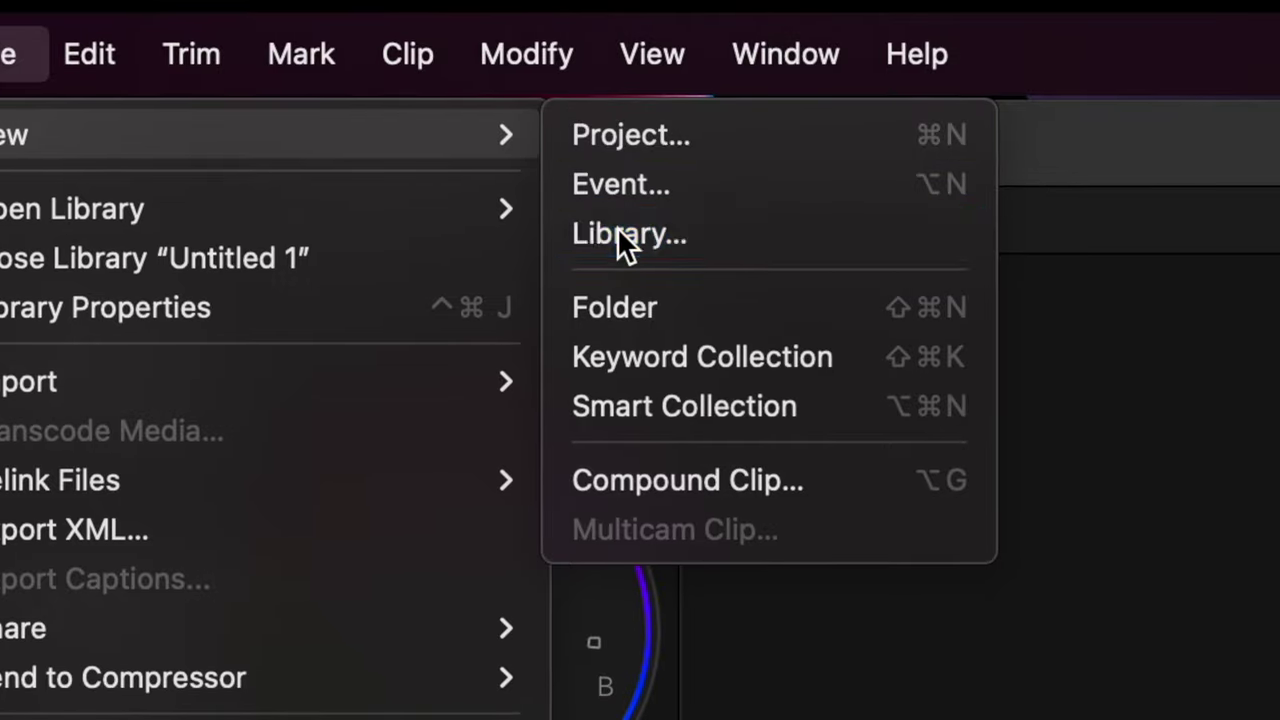
pyautogui.click(723, 274)
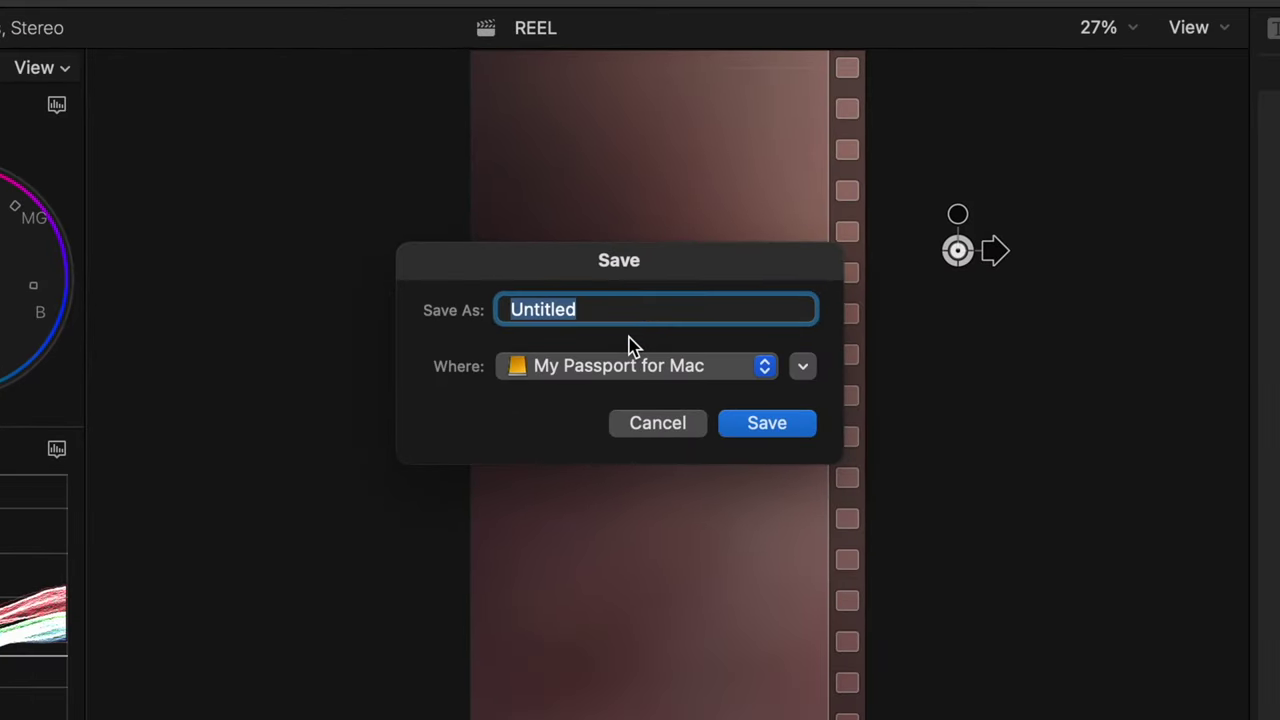
pyautogui.press('BackSpace')
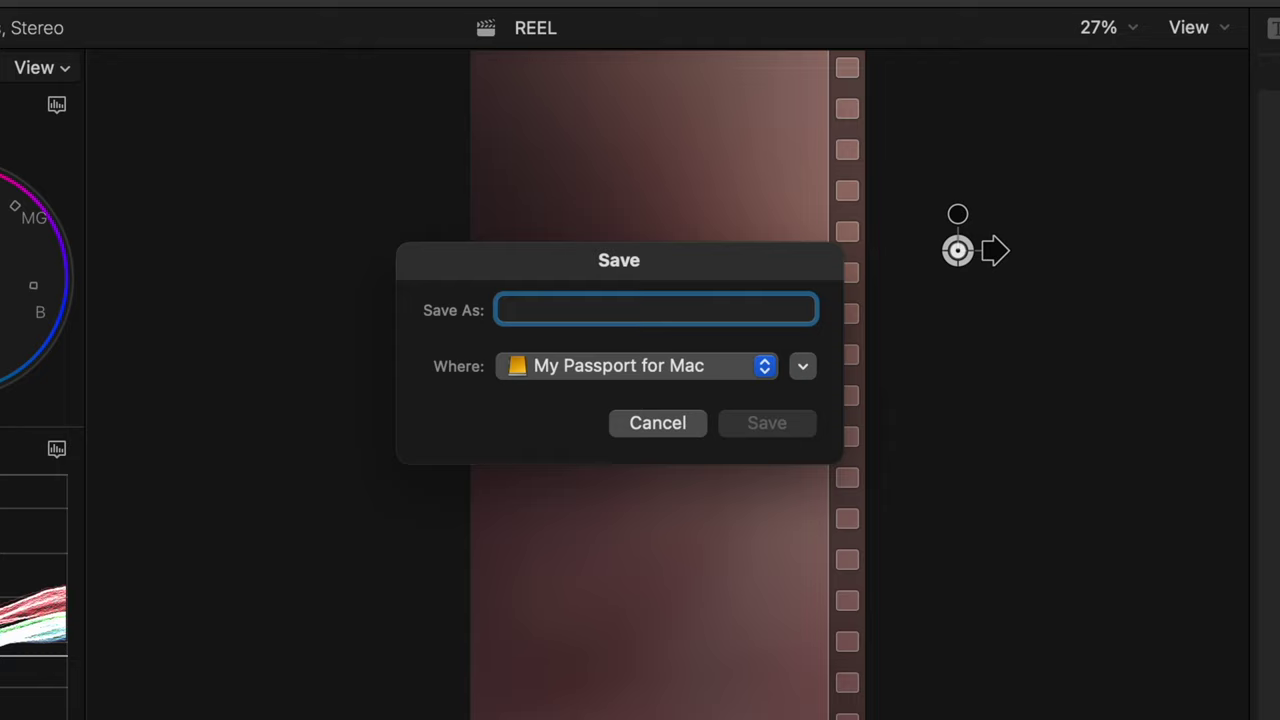
pyautogui.write('TUTORIAL')
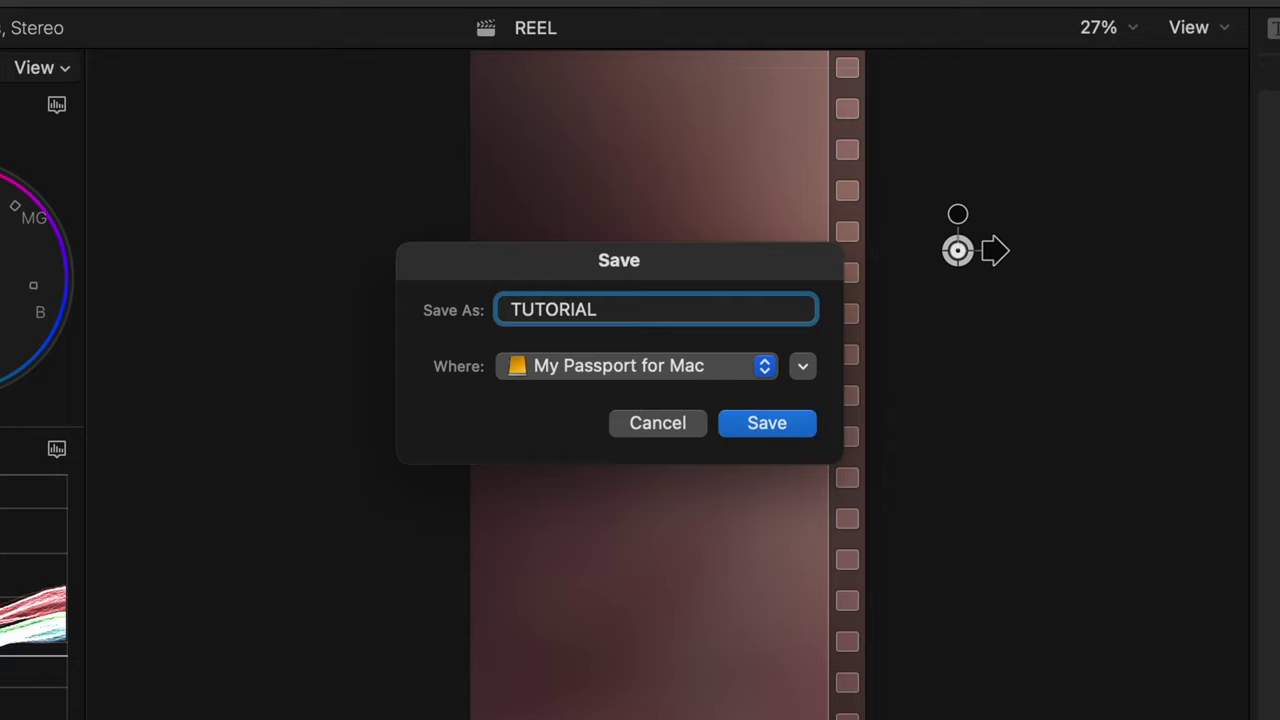
# - Save the TUTORIAL library and start a new project named TRACKING
pyautogui.press('Return')
pyautogui.click(400, 50)
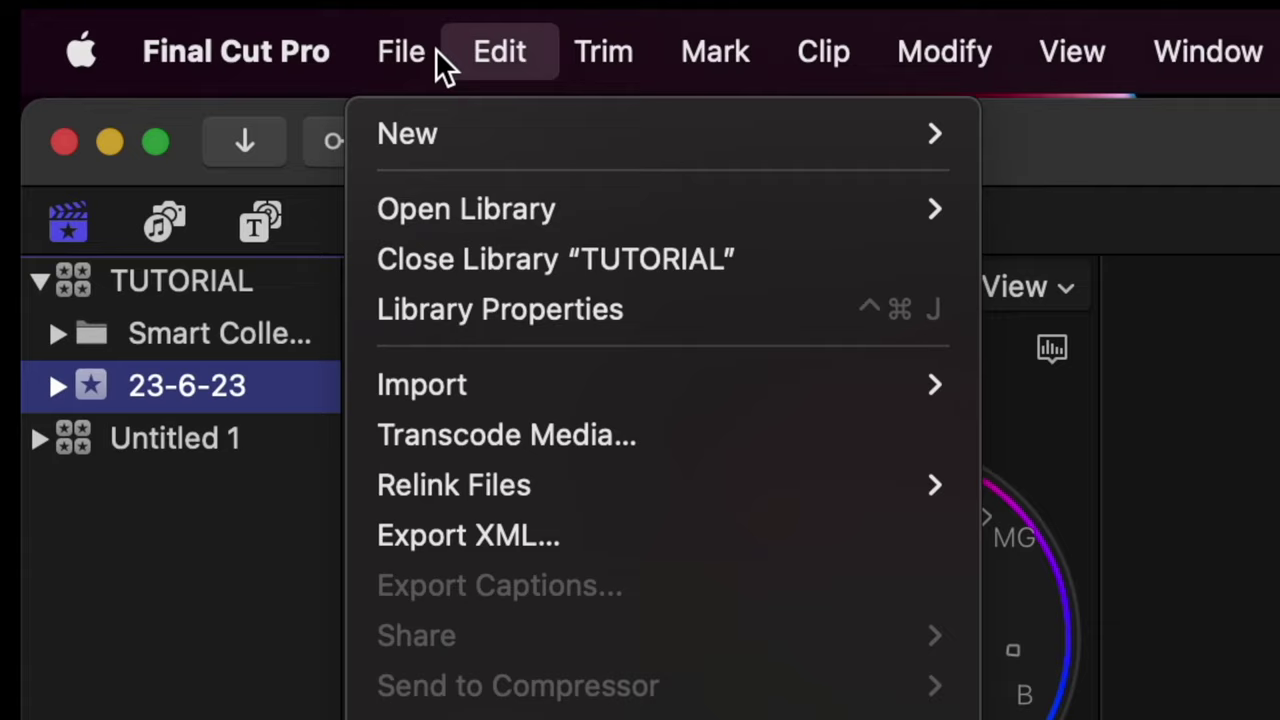
pyautogui.moveTo(759, 132)
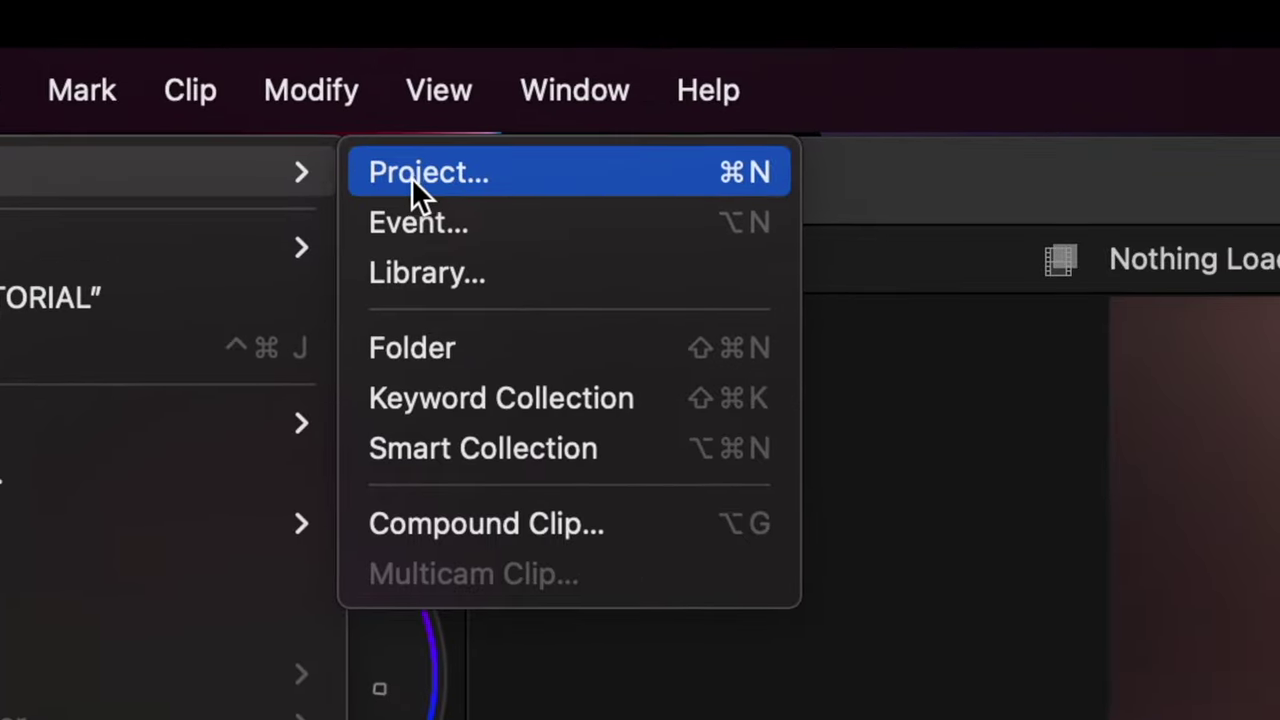
pyautogui.click(425, 177)
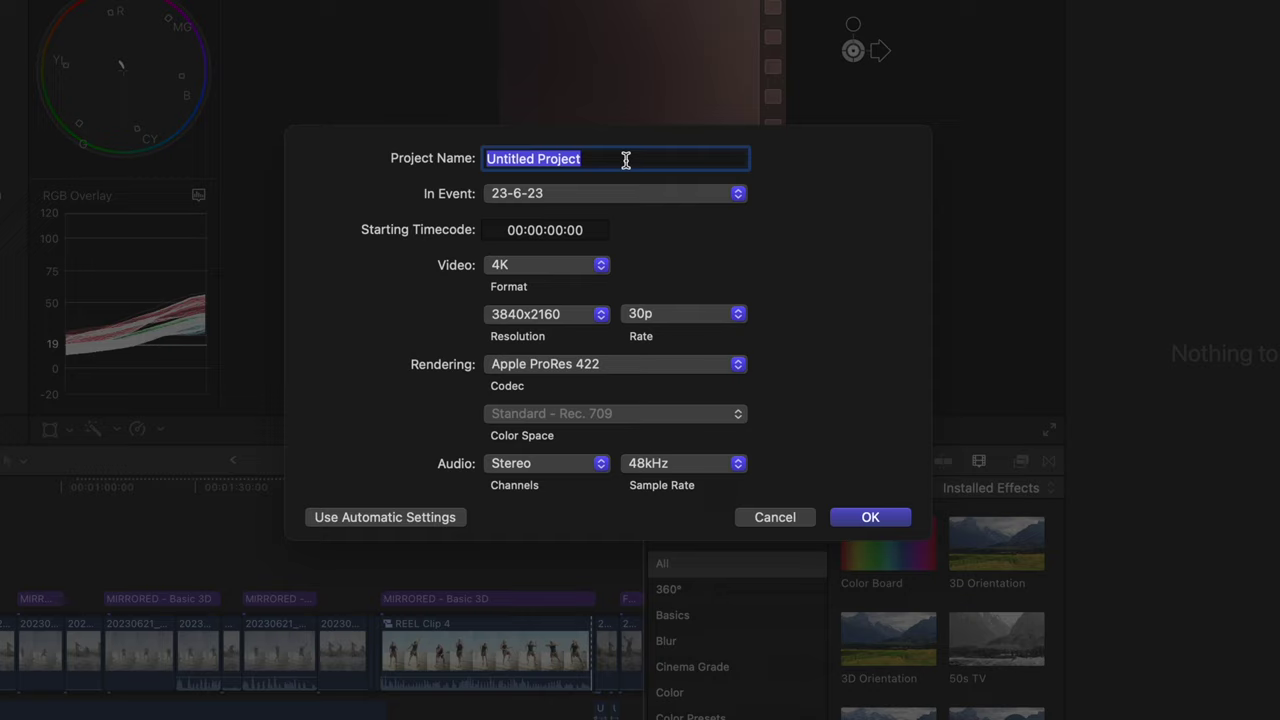
pyautogui.write('TRACKING')
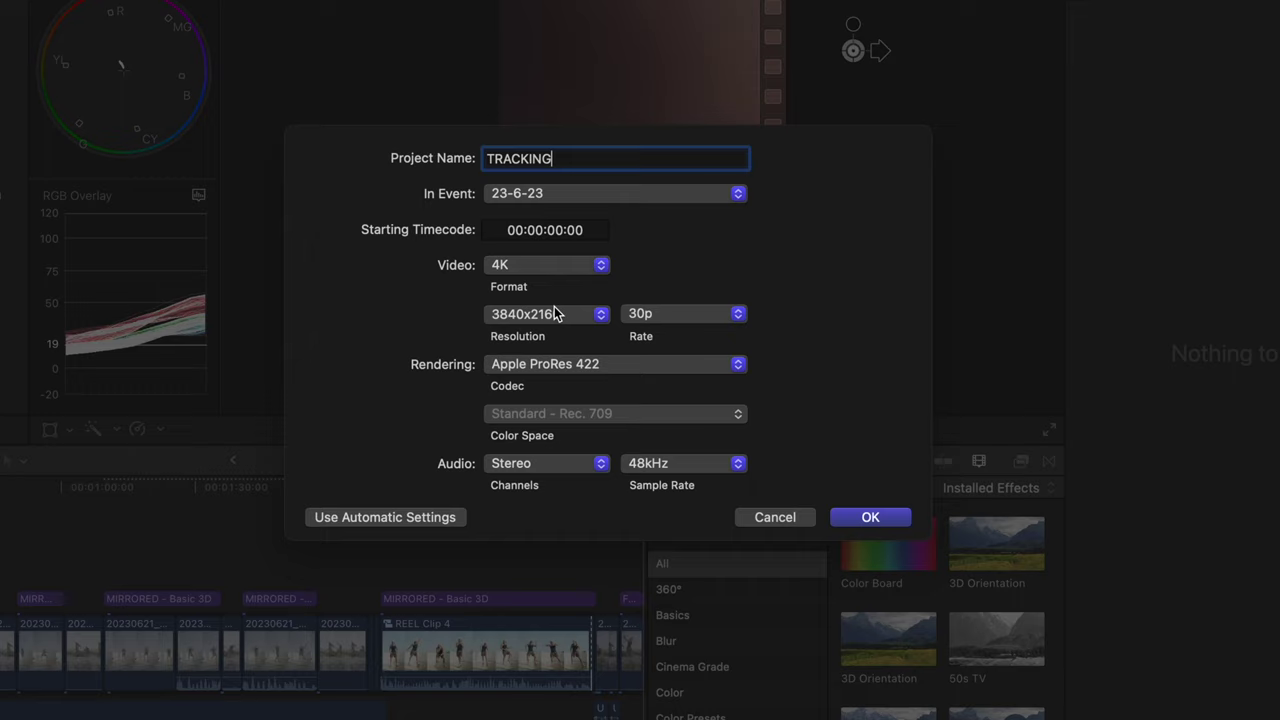
# - Give the TRACKING project Vertical 2160x3840 video at 30p and create it
pyautogui.click(560, 265)
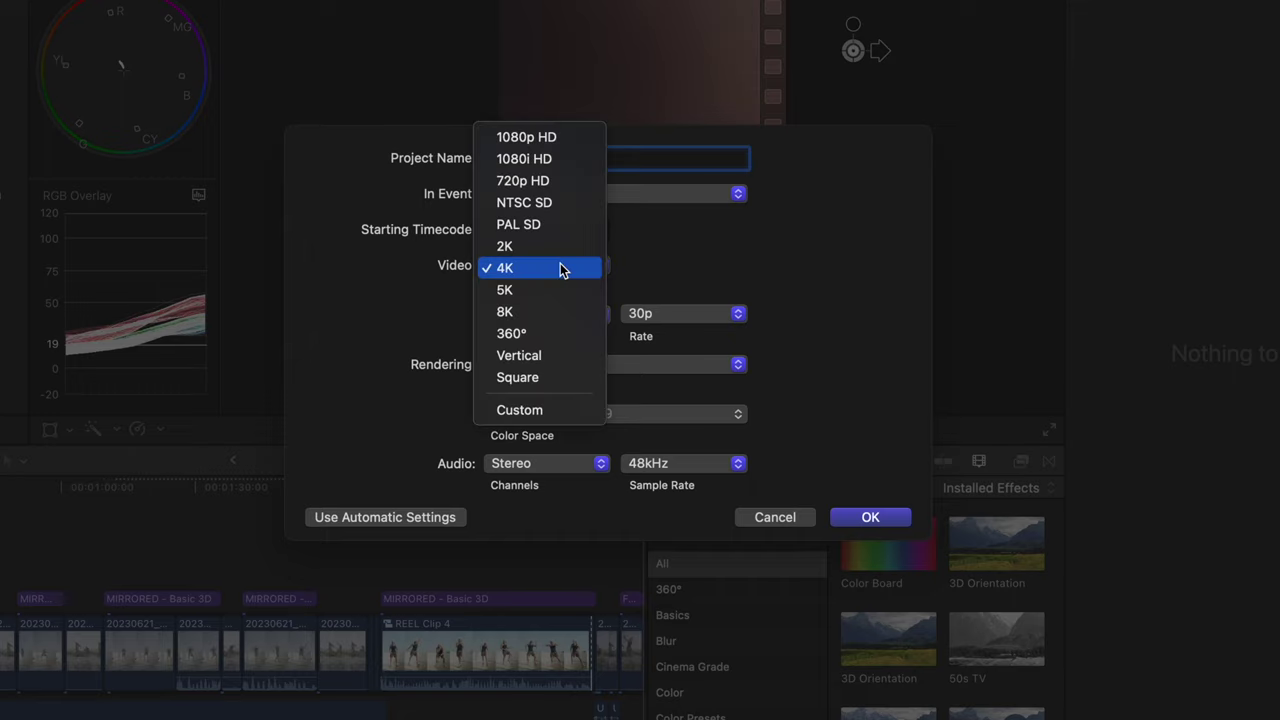
pyautogui.click(555, 358)
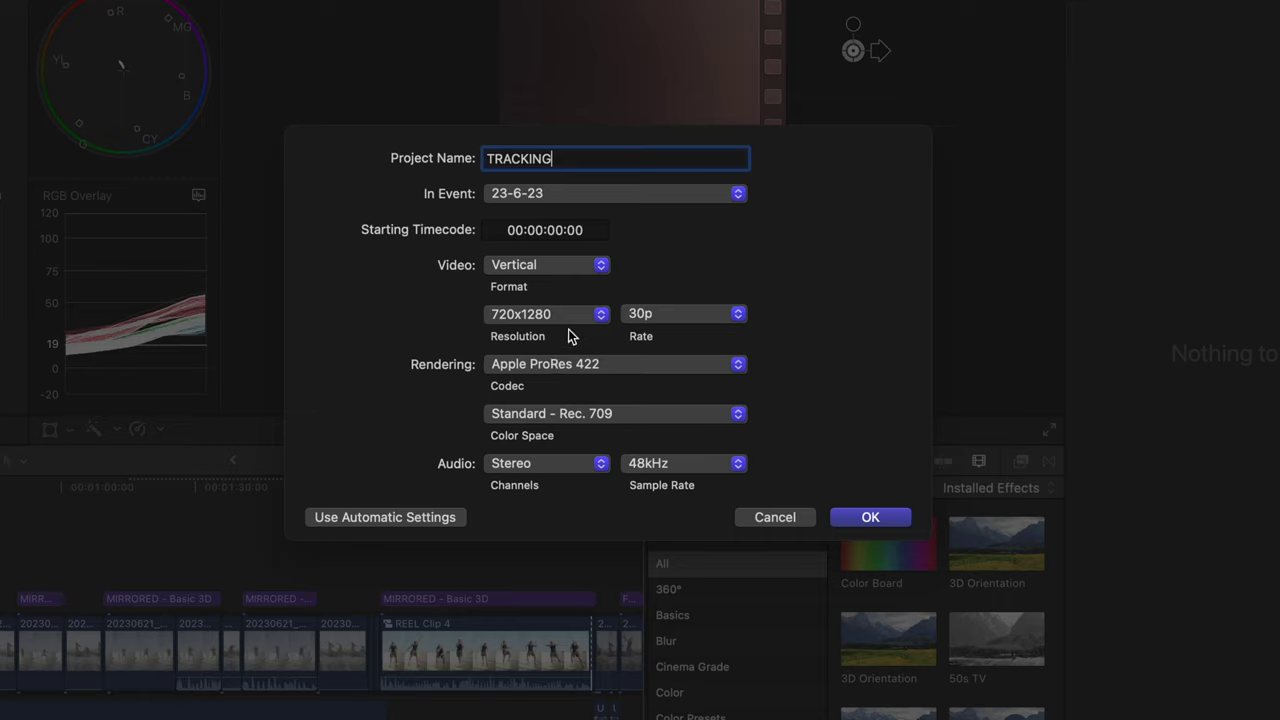
pyautogui.click(573, 318)
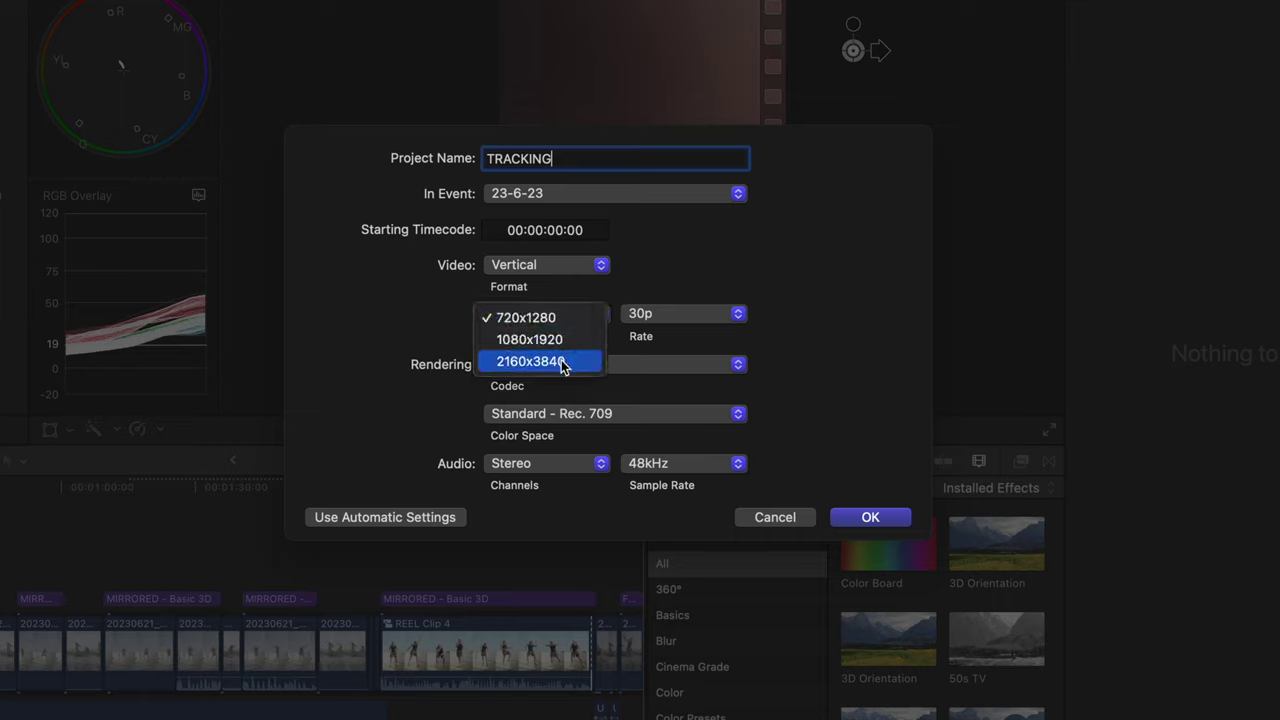
pyautogui.click(563, 362)
pyautogui.click(656, 320)
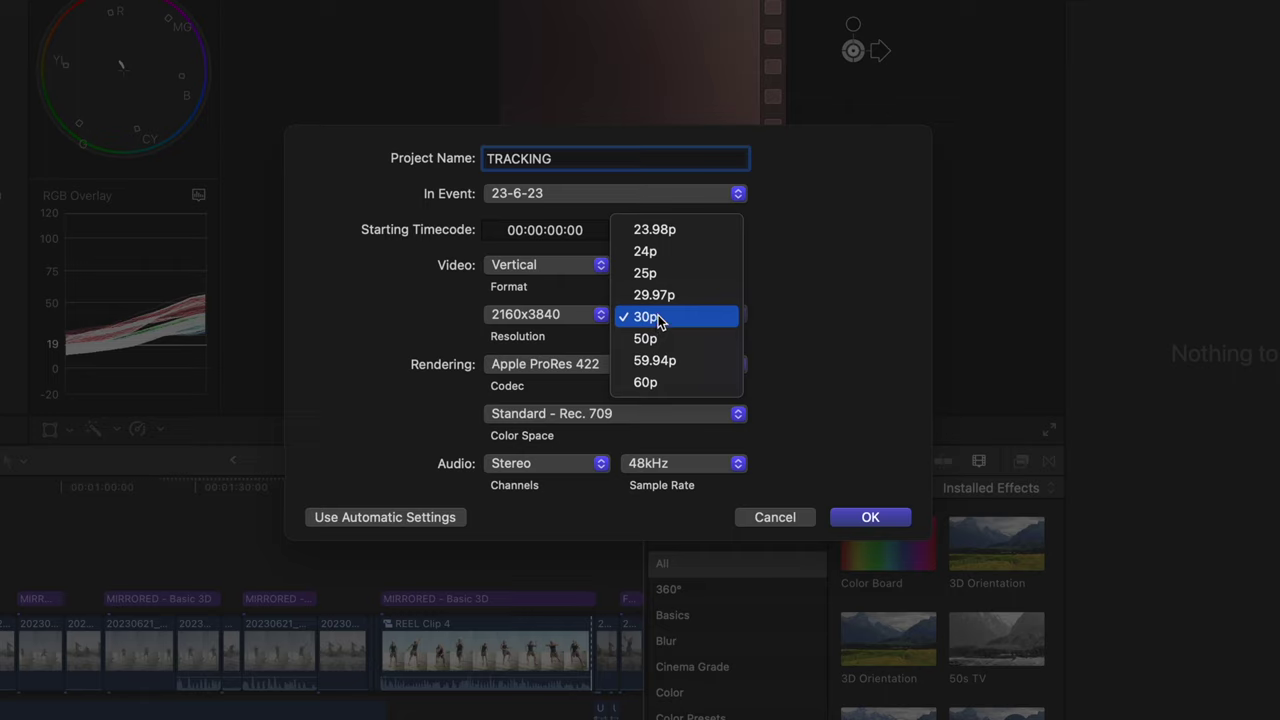
pyautogui.click(658, 316)
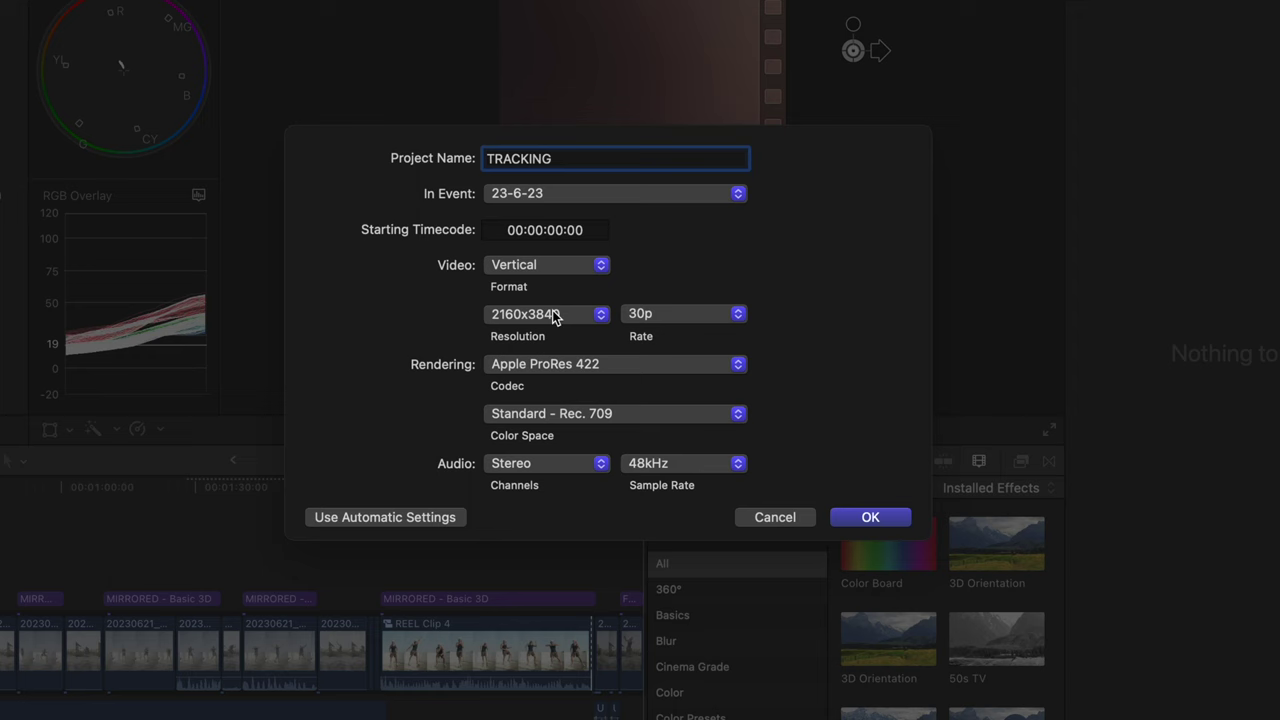
pyautogui.click(900, 520)
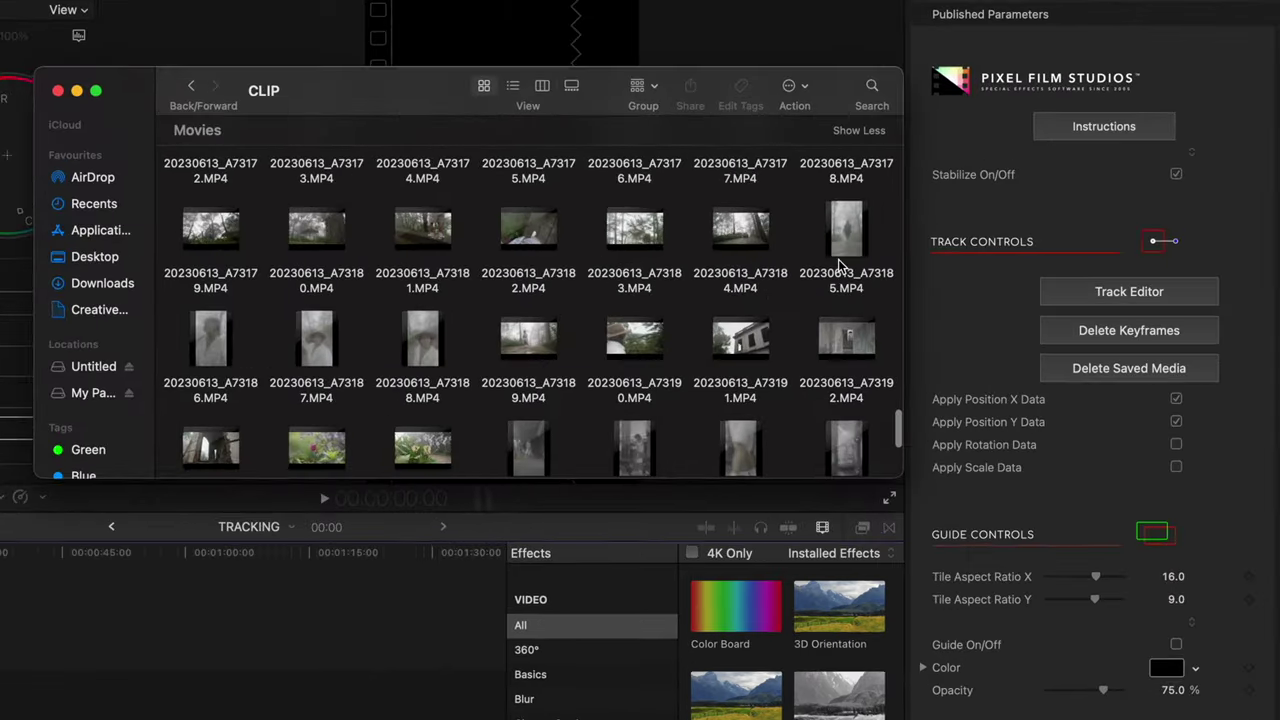
# - Drag forest walker clip 20230613_A73185.MP4 to the start of the TRACKING timeline
pyautogui.click(753, 274)
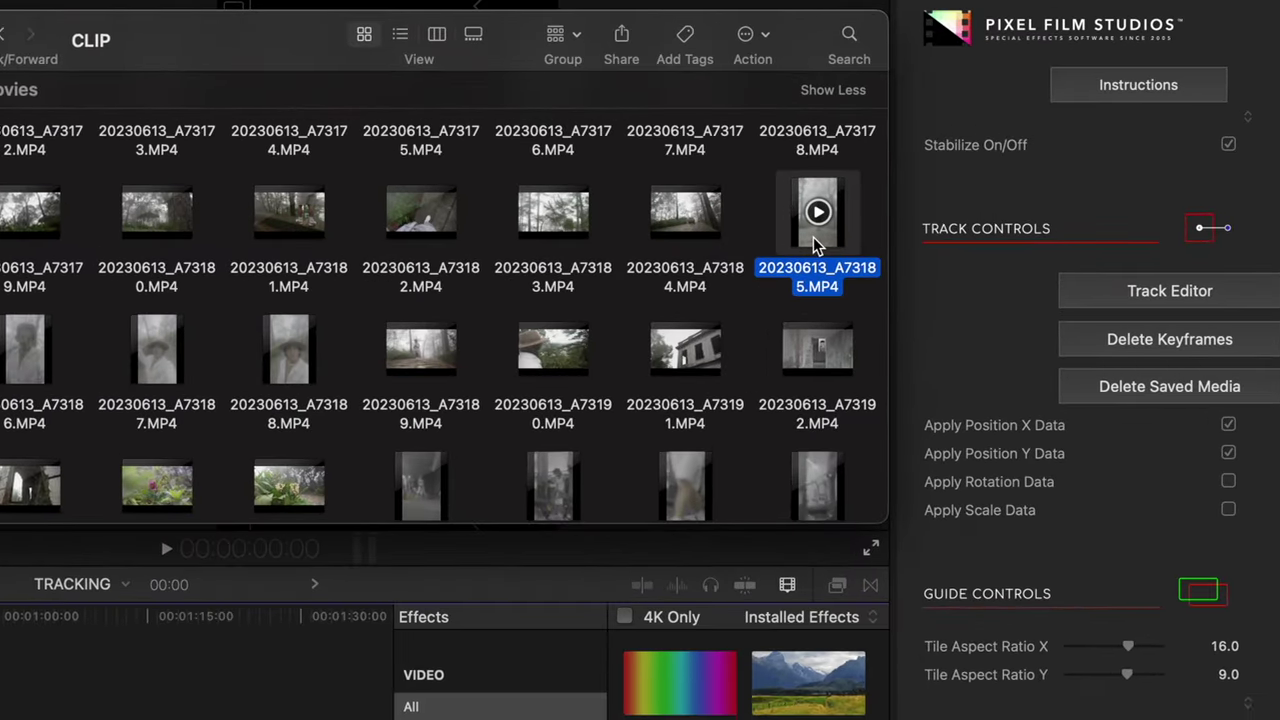
pyautogui.moveTo(741, 277); pyautogui.dragTo(0, 719)
pyautogui.moveTo(84, 464); pyautogui.dragTo(84, 465)
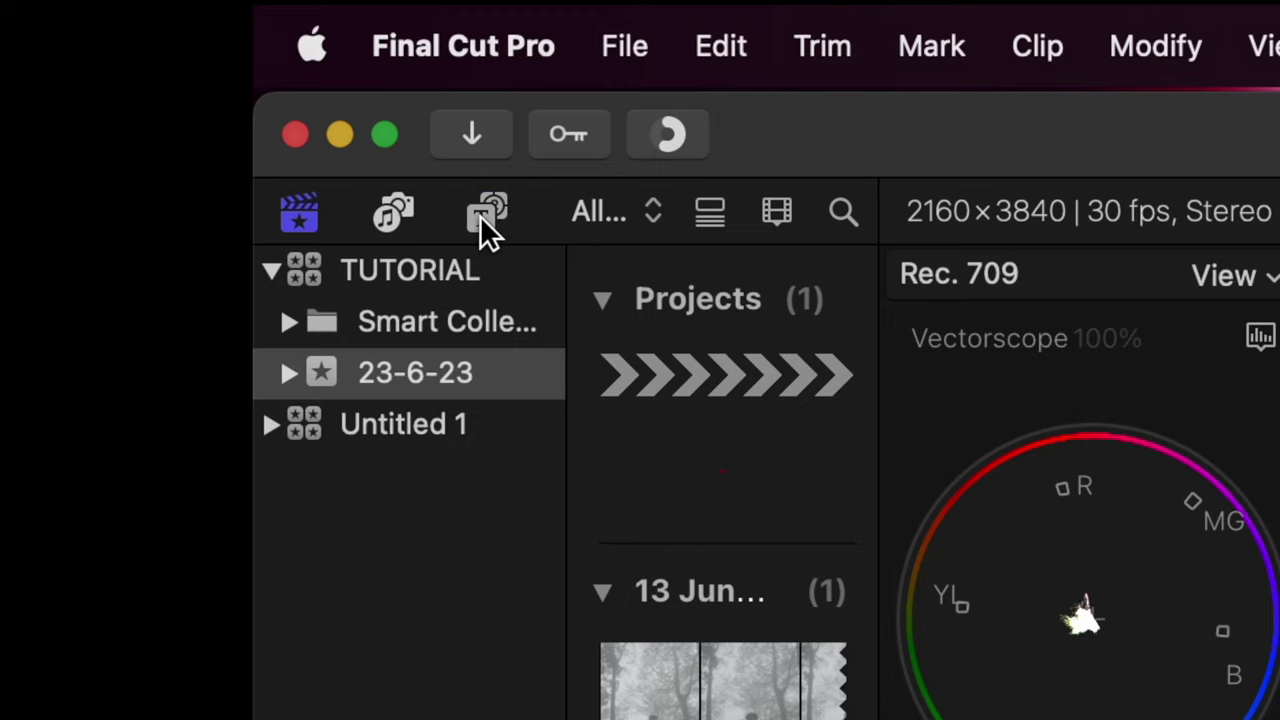
# - Place the FCPX Stabilizer 2.0 (4K) title above the forest clip, stretched to its end, and select it
pyautogui.click(482, 215)
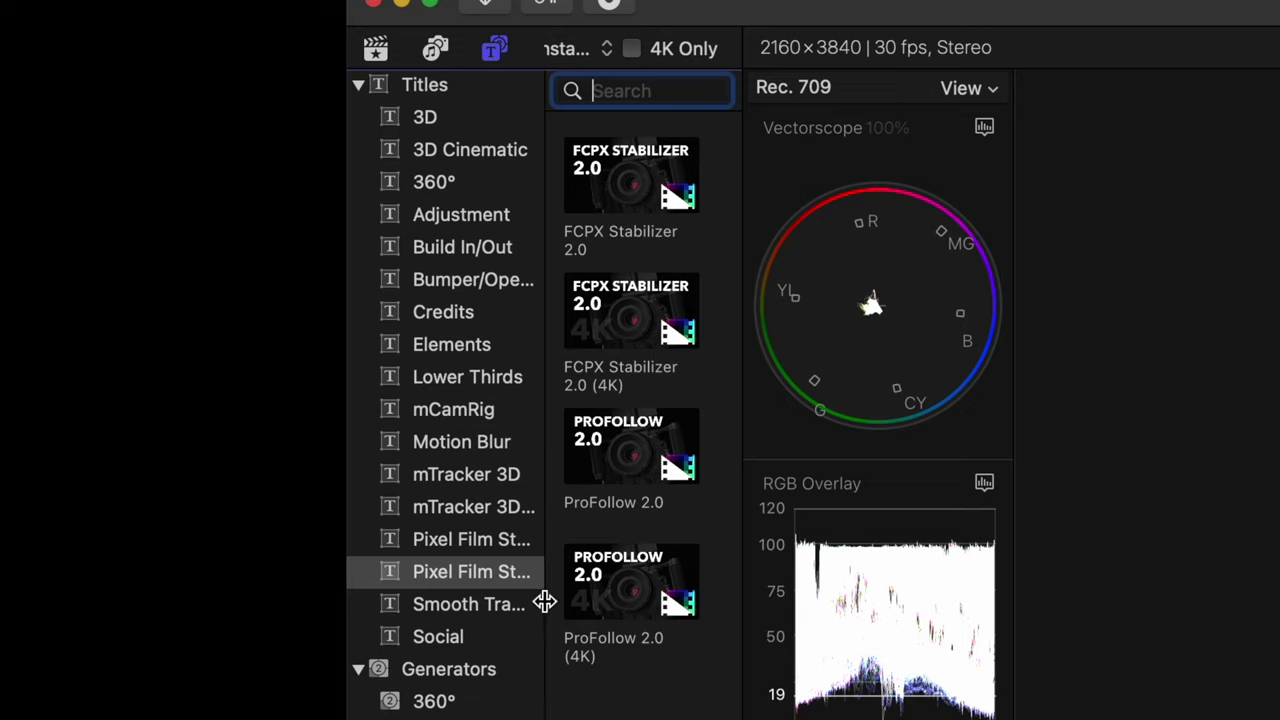
pyautogui.click(636, 344)
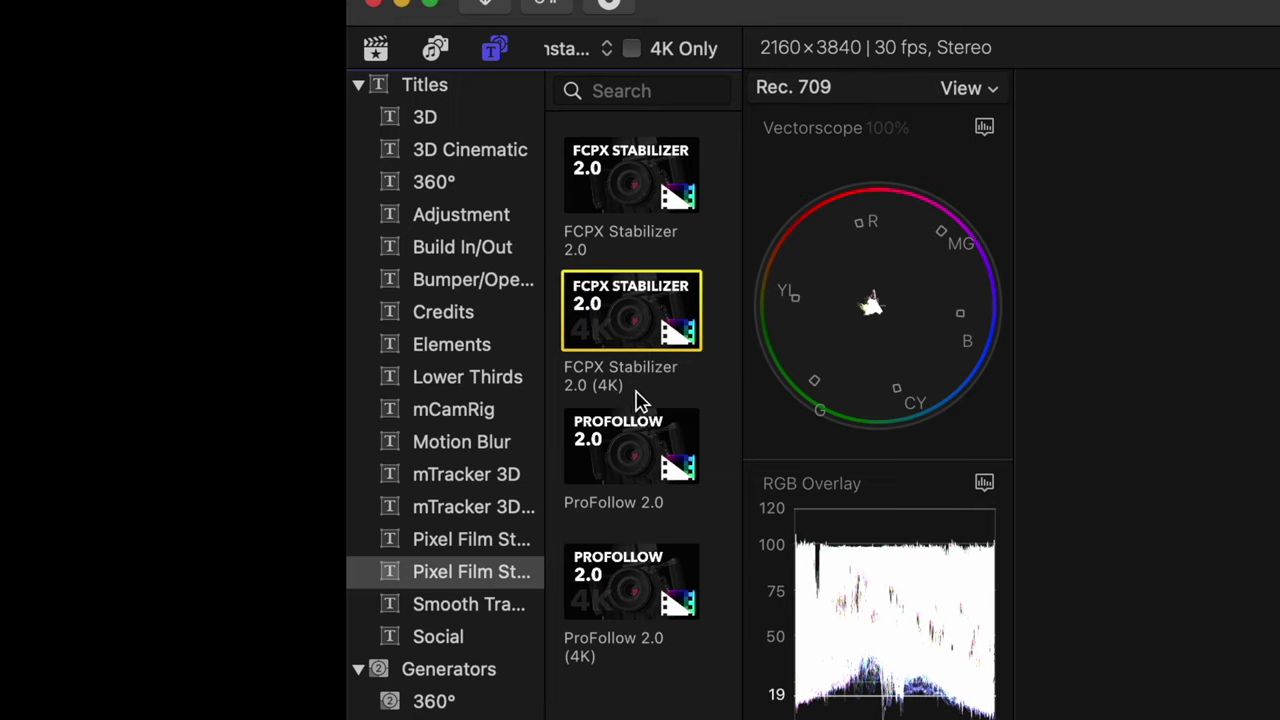
pyautogui.moveTo(640, 398); pyautogui.dragTo(552, 648)
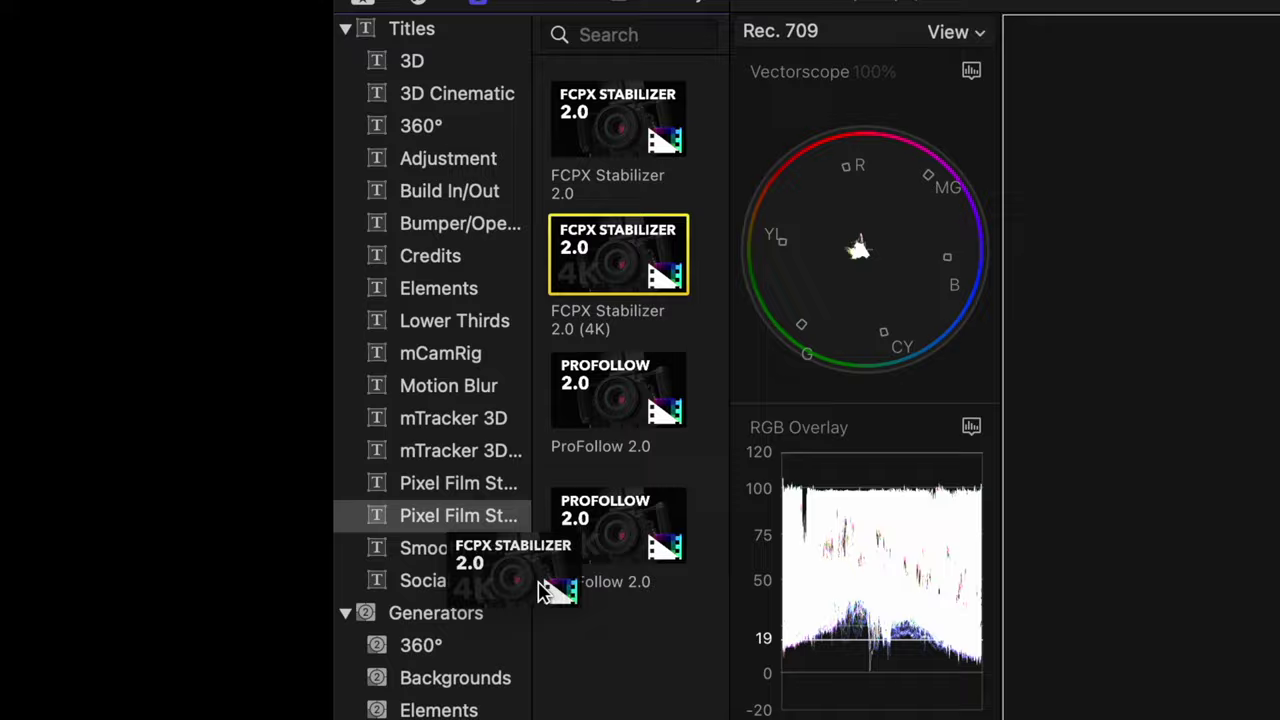
pyautogui.moveTo(545, 590); pyautogui.dragTo(220, 357)
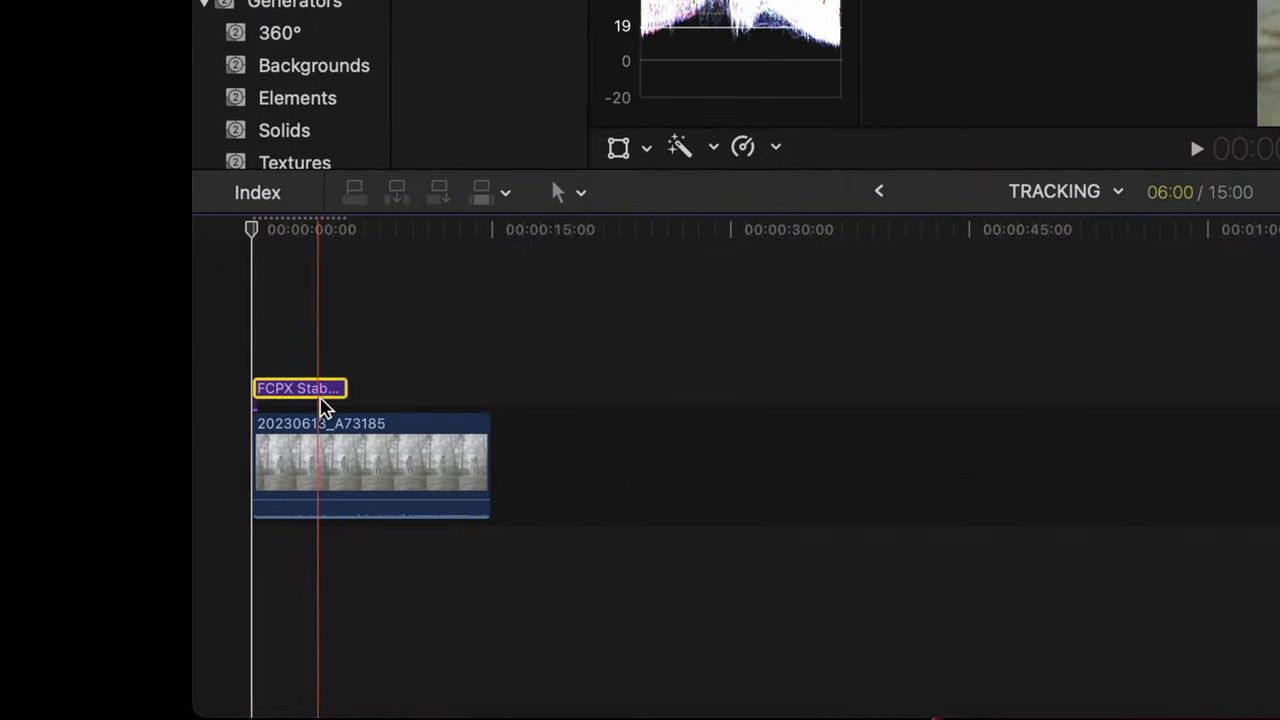
pyautogui.moveTo(345, 388); pyautogui.dragTo(480, 418)
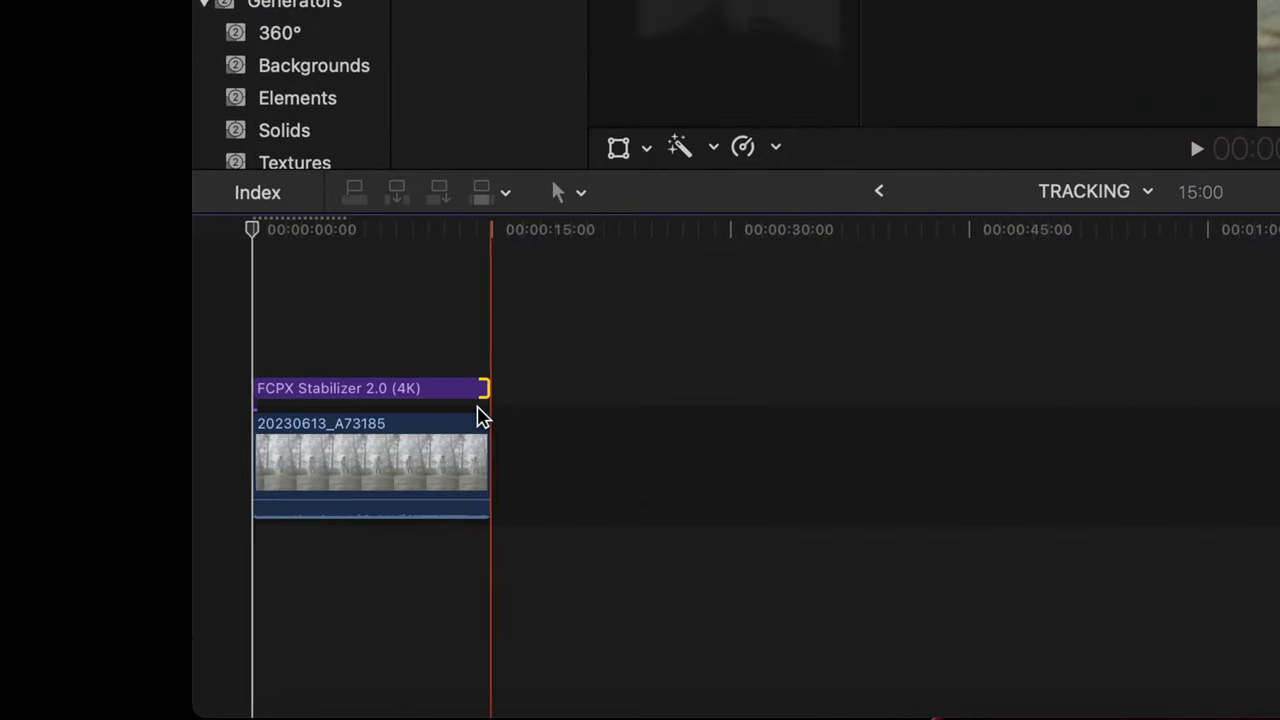
pyautogui.click(303, 387)
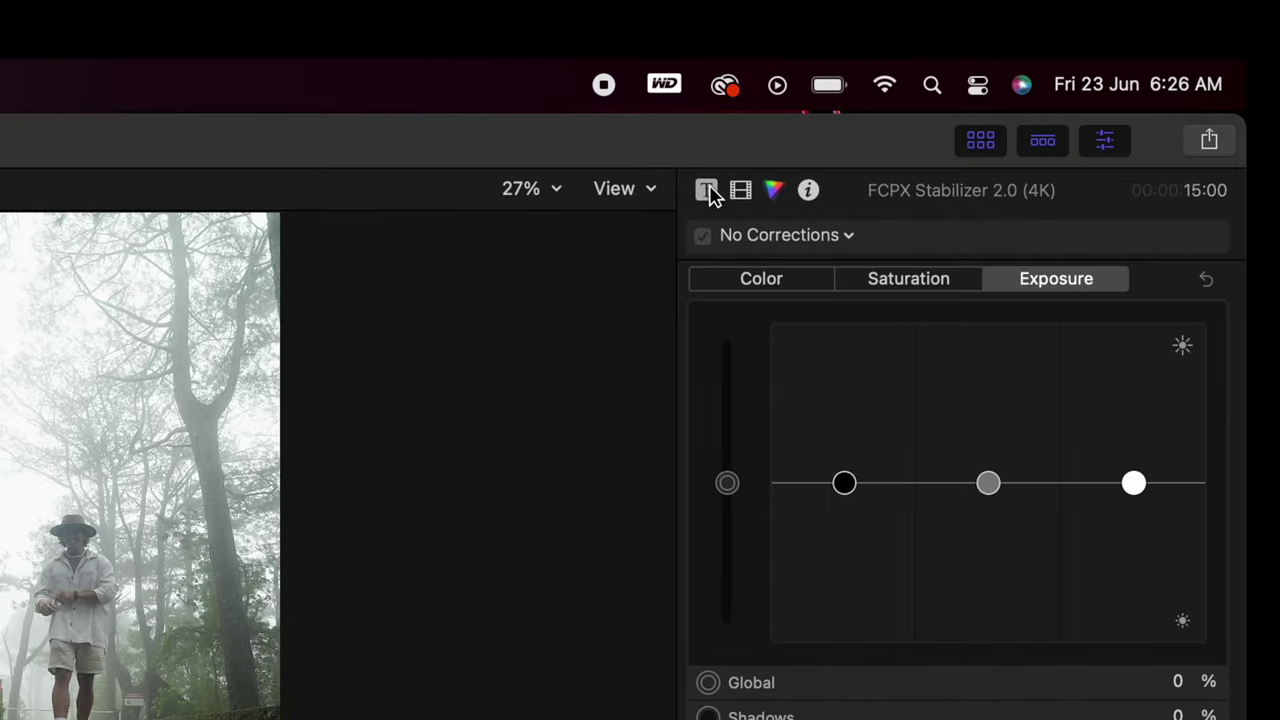
# - Tick Stabilize On/Off in the title's inspector and open the Track Editor auto tracker
pyautogui.click(709, 192)
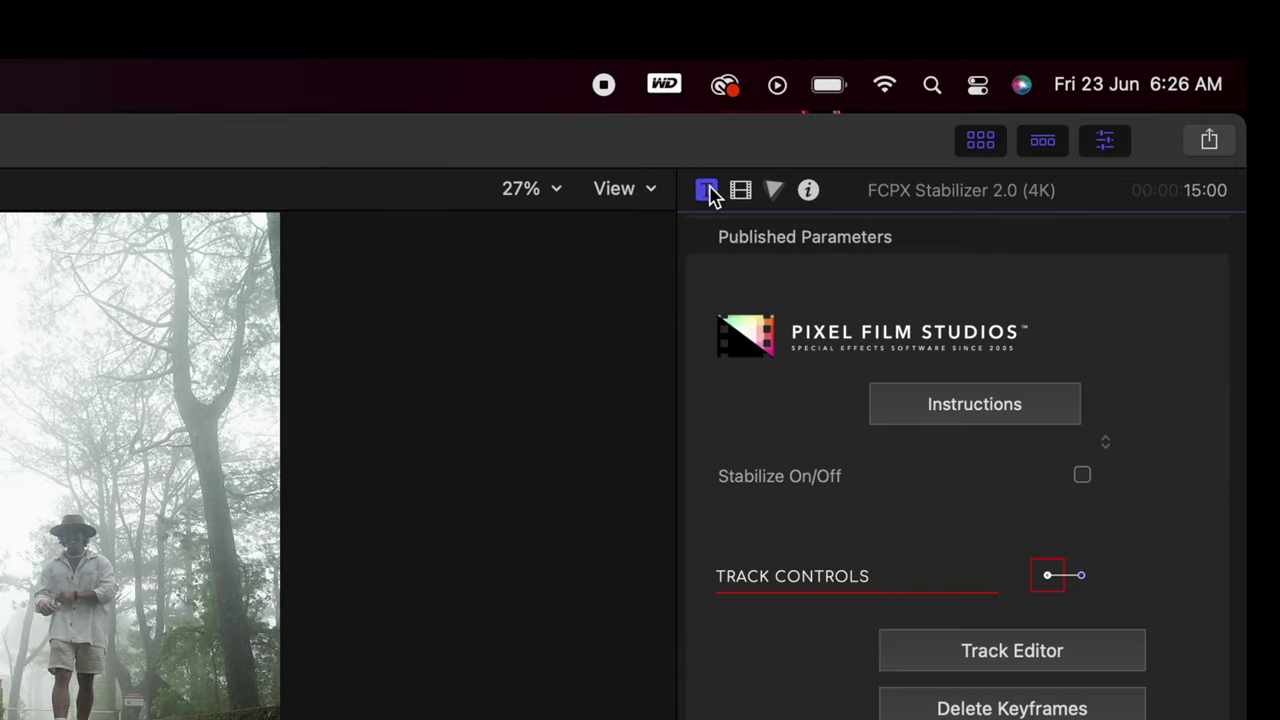
pyautogui.click(1083, 476)
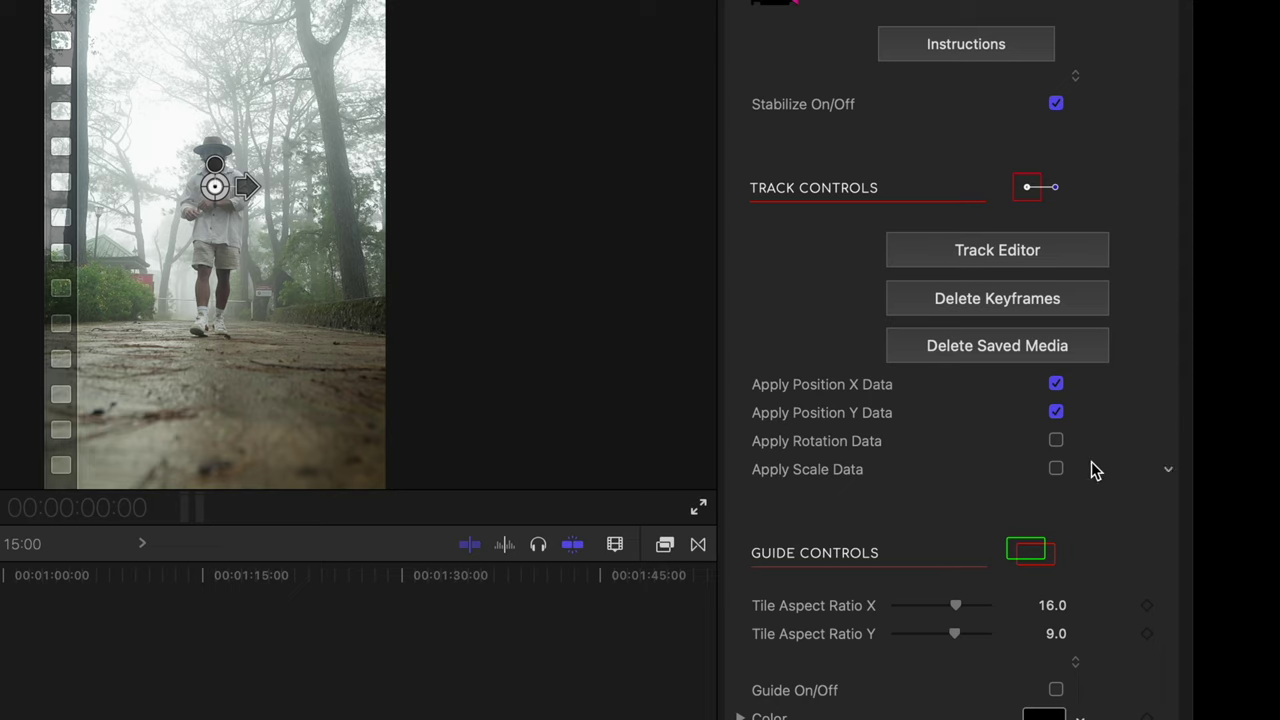
pyautogui.click(1018, 252)
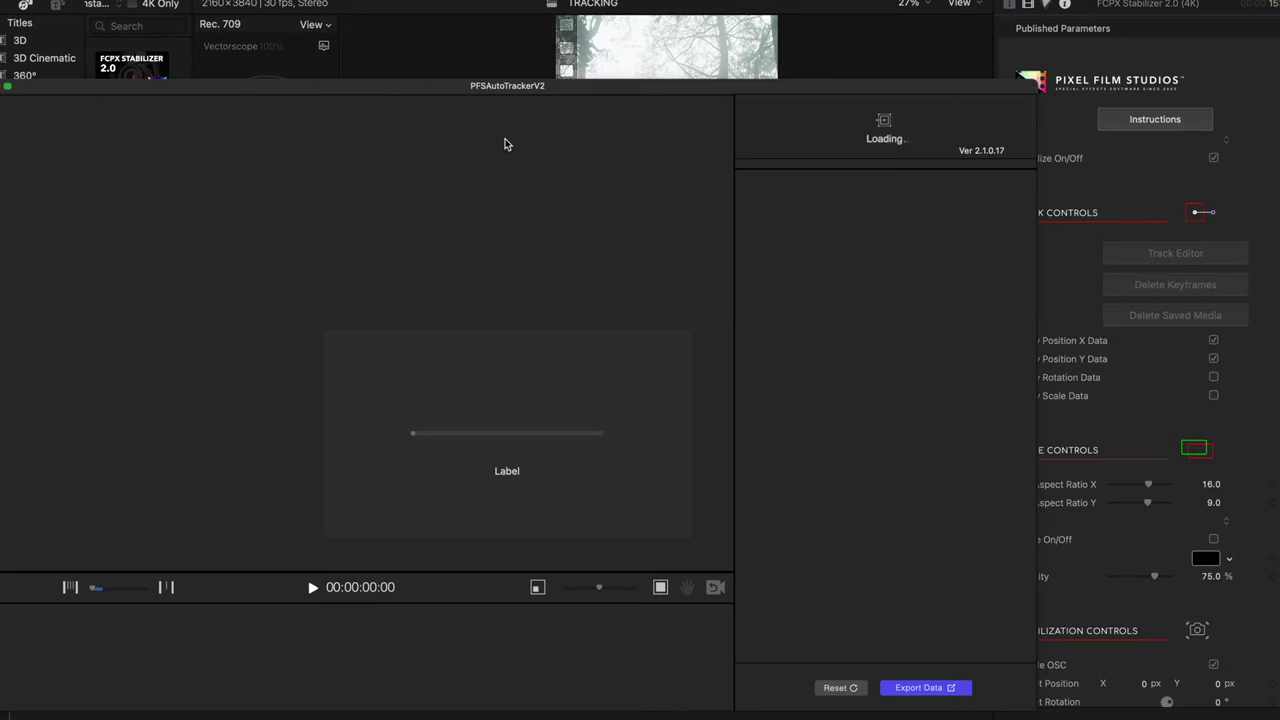
# - Reposition the tracker window, try the tracking box on waist, hat and chest, then reset offsets
pyautogui.moveTo(503, 86); pyautogui.dragTo(616, 26)
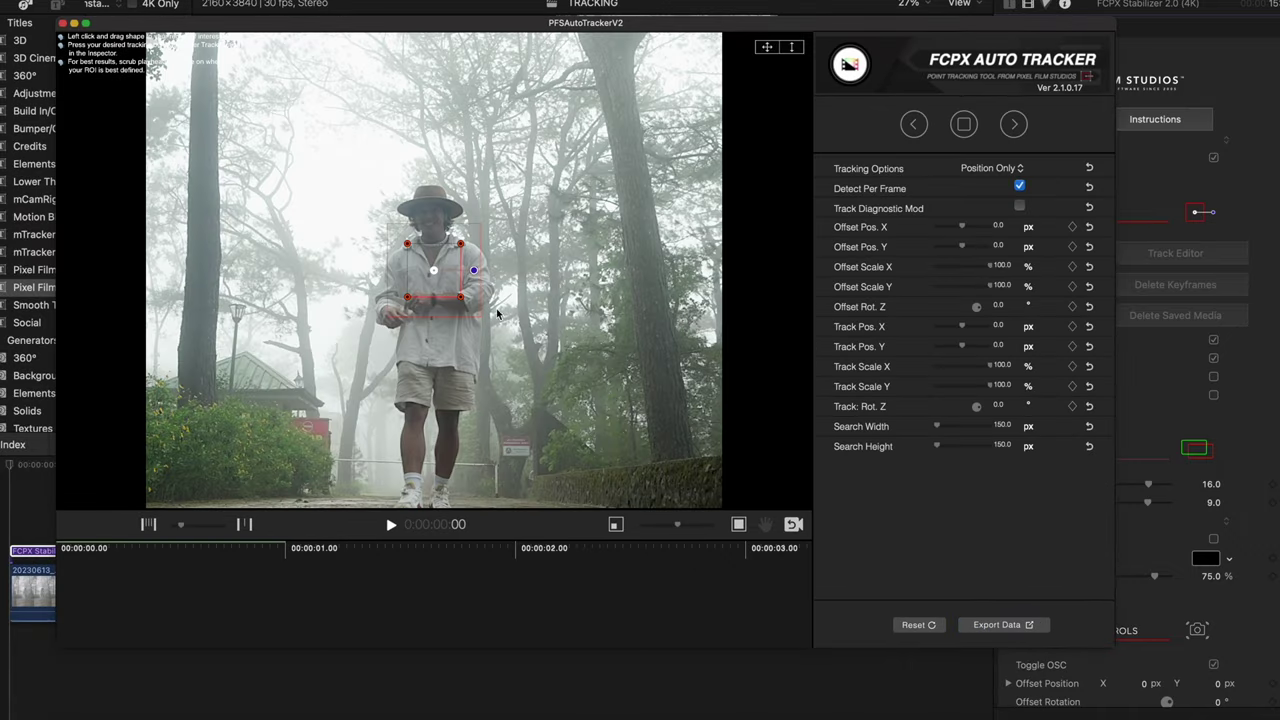
pyautogui.moveTo(466, 238); pyautogui.dragTo(373, 295)
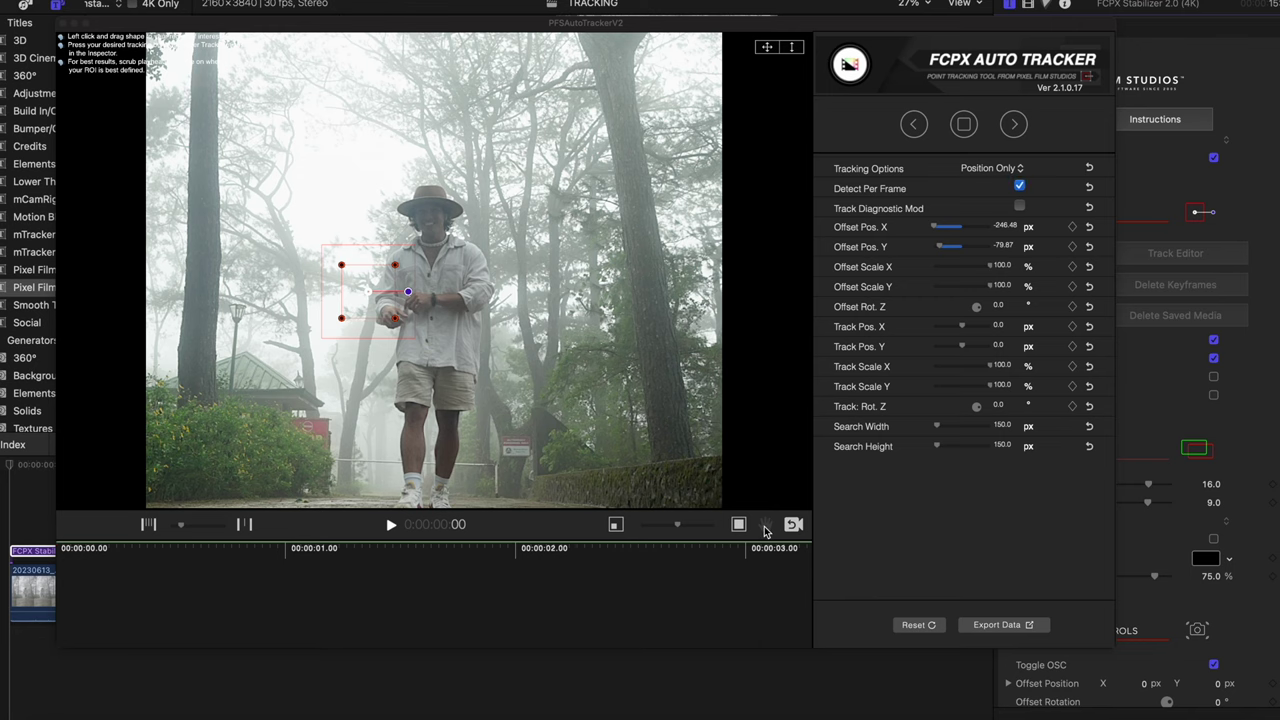
pyautogui.press('super+z')
pyautogui.press('super+z')
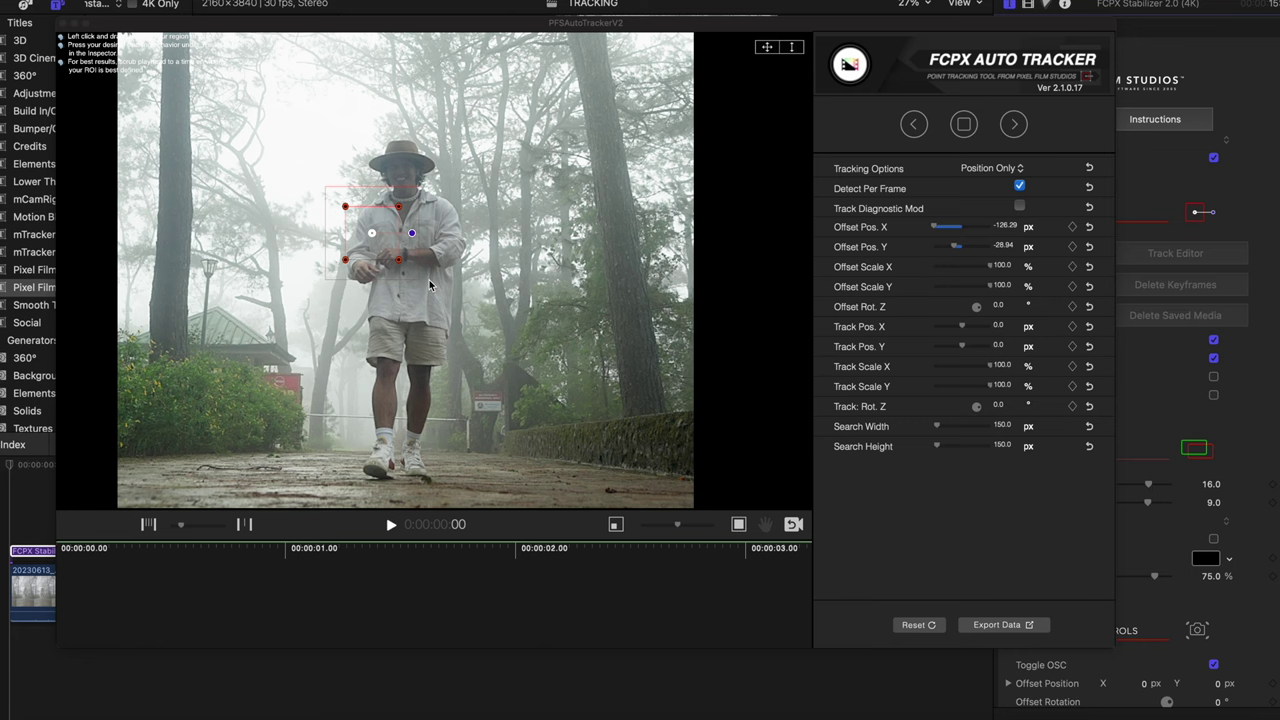
pyautogui.moveTo(371, 233); pyautogui.dragTo(417, 272)
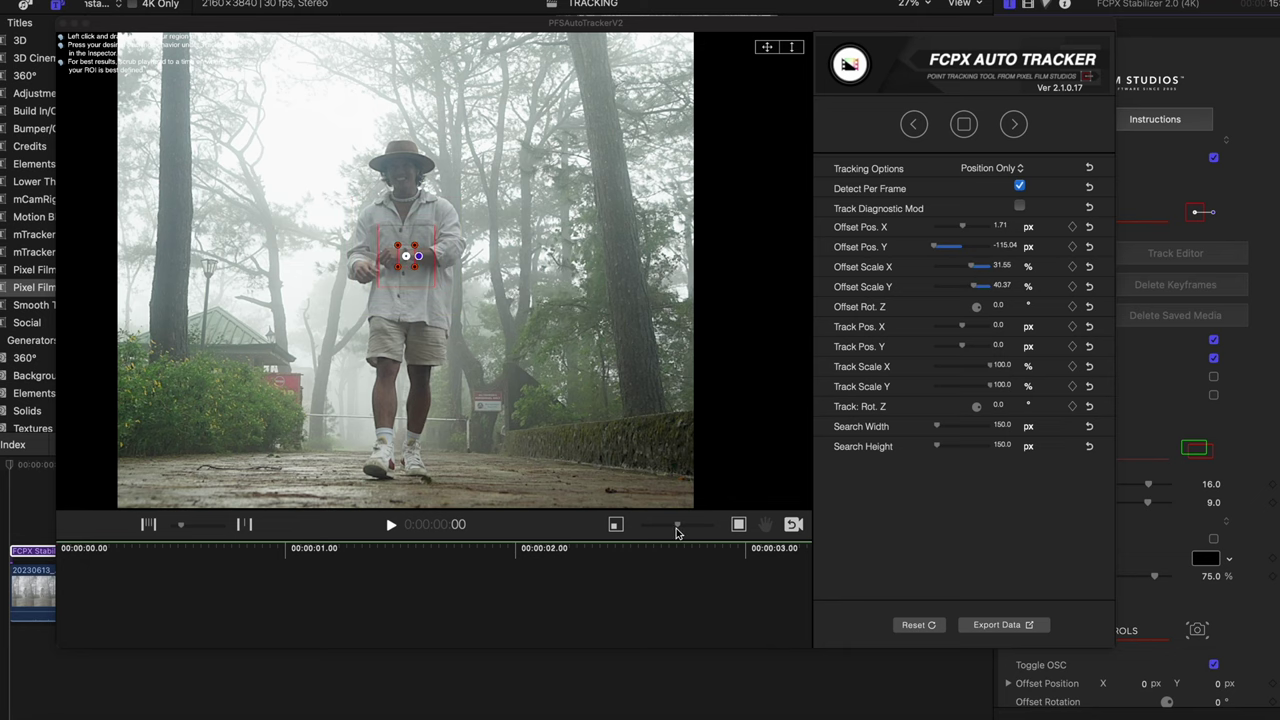
pyautogui.moveTo(676, 526); pyautogui.dragTo(705, 527)
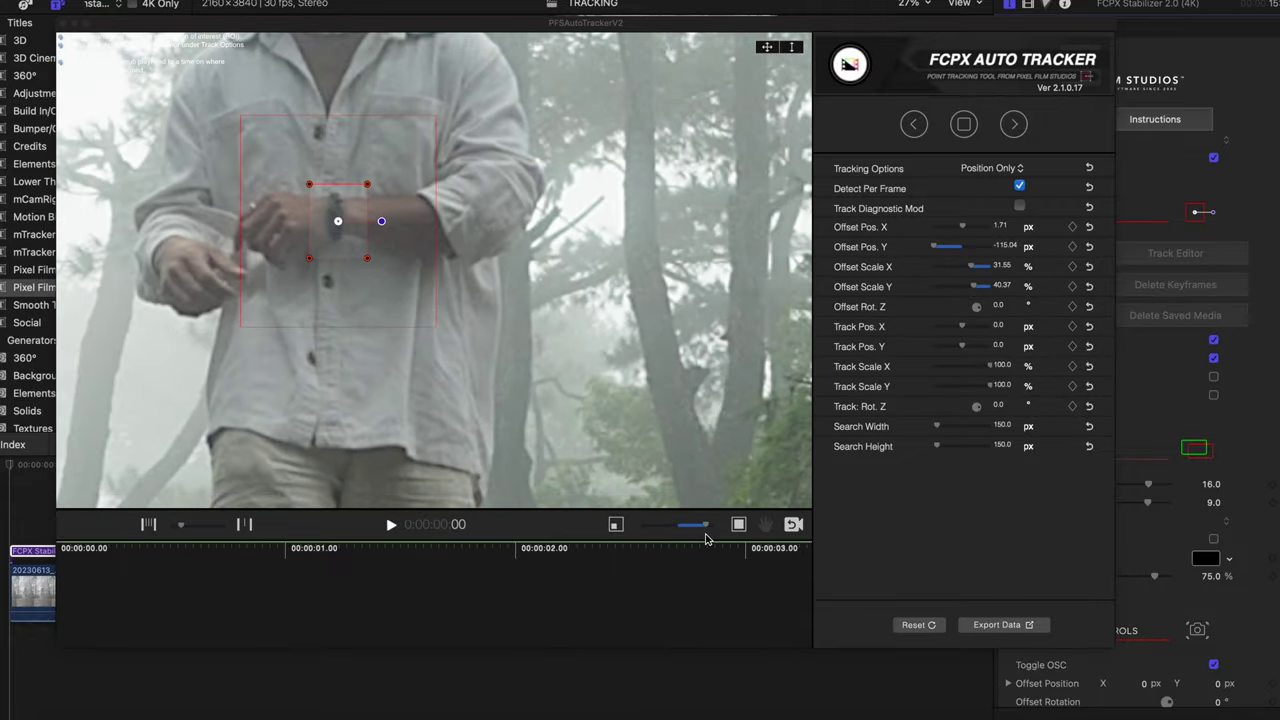
pyautogui.moveTo(338, 219); pyautogui.dragTo(317, 143)
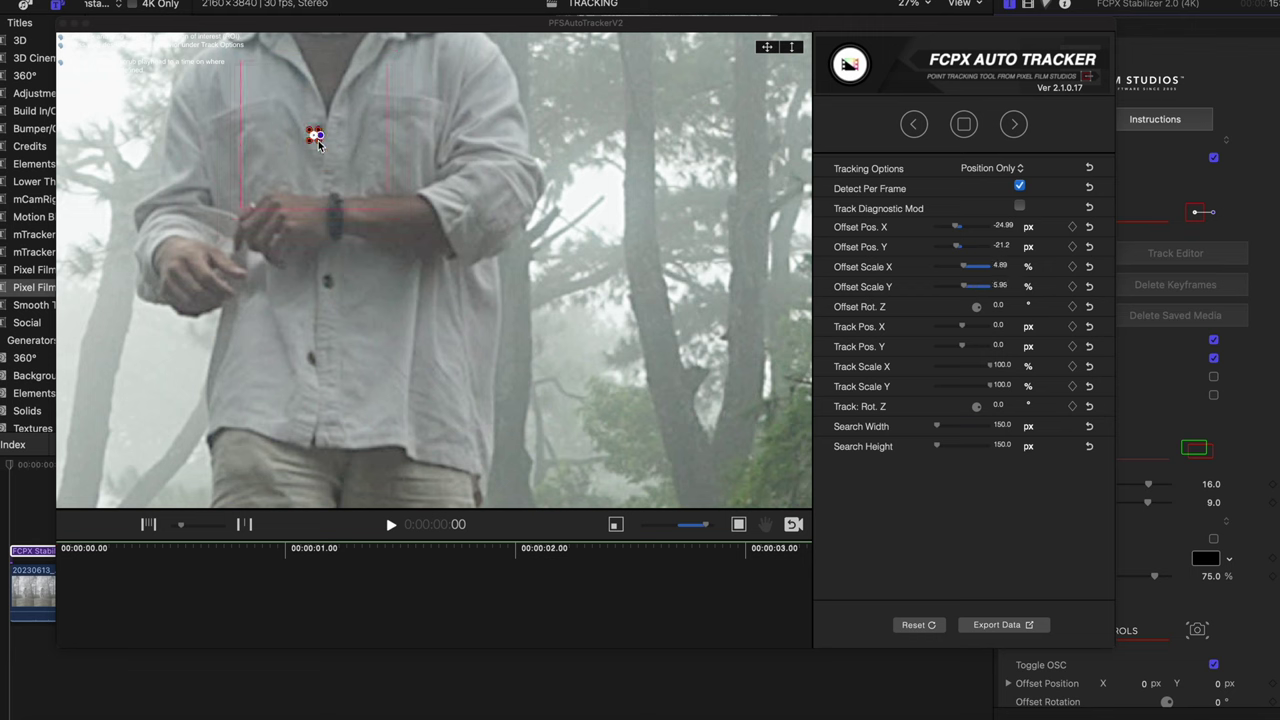
pyautogui.click(918, 624)
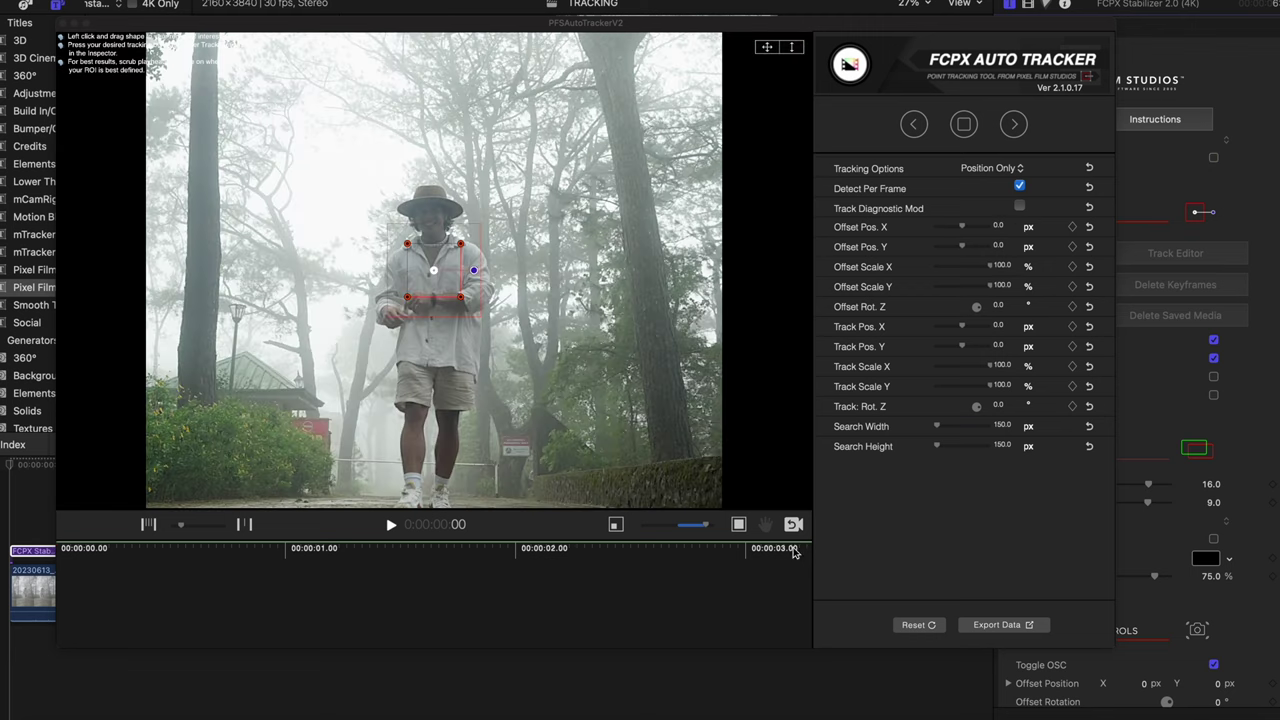
# - Put the tracking box on the walker's head and track it forward, restarting from frame 9
pyautogui.moveTo(436, 274); pyautogui.dragTo(456, 242)
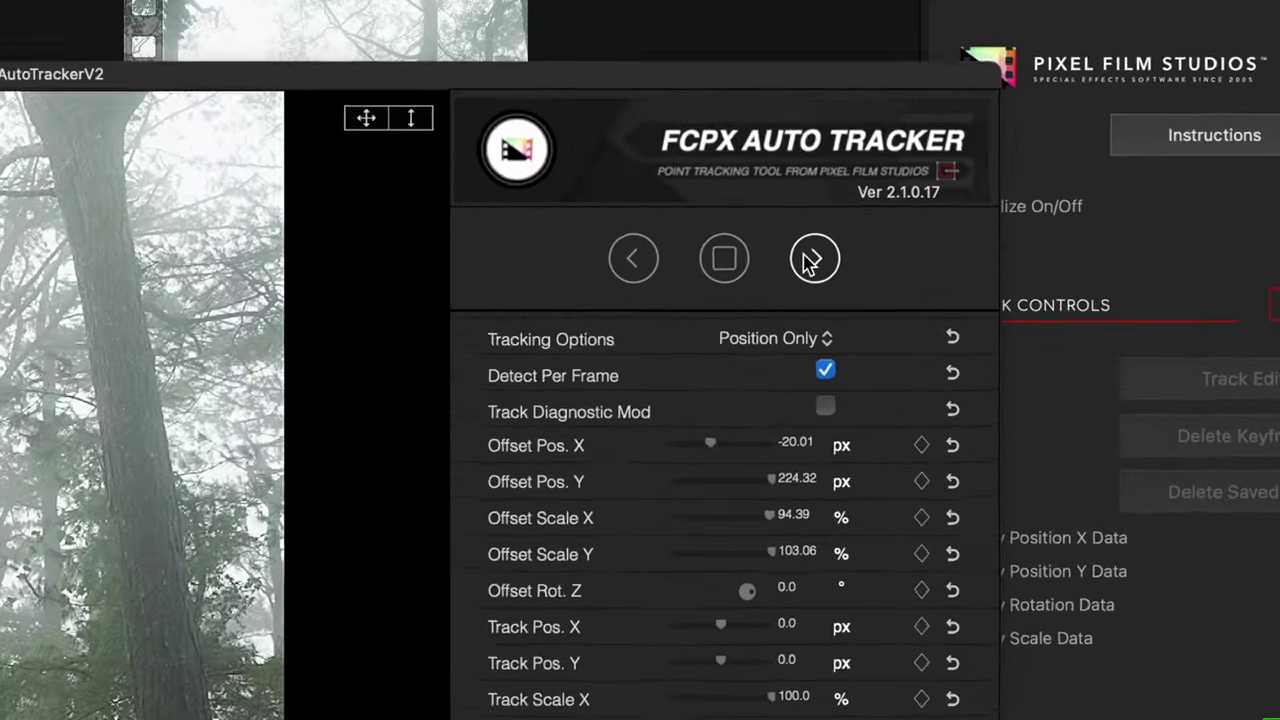
pyautogui.click(888, 214)
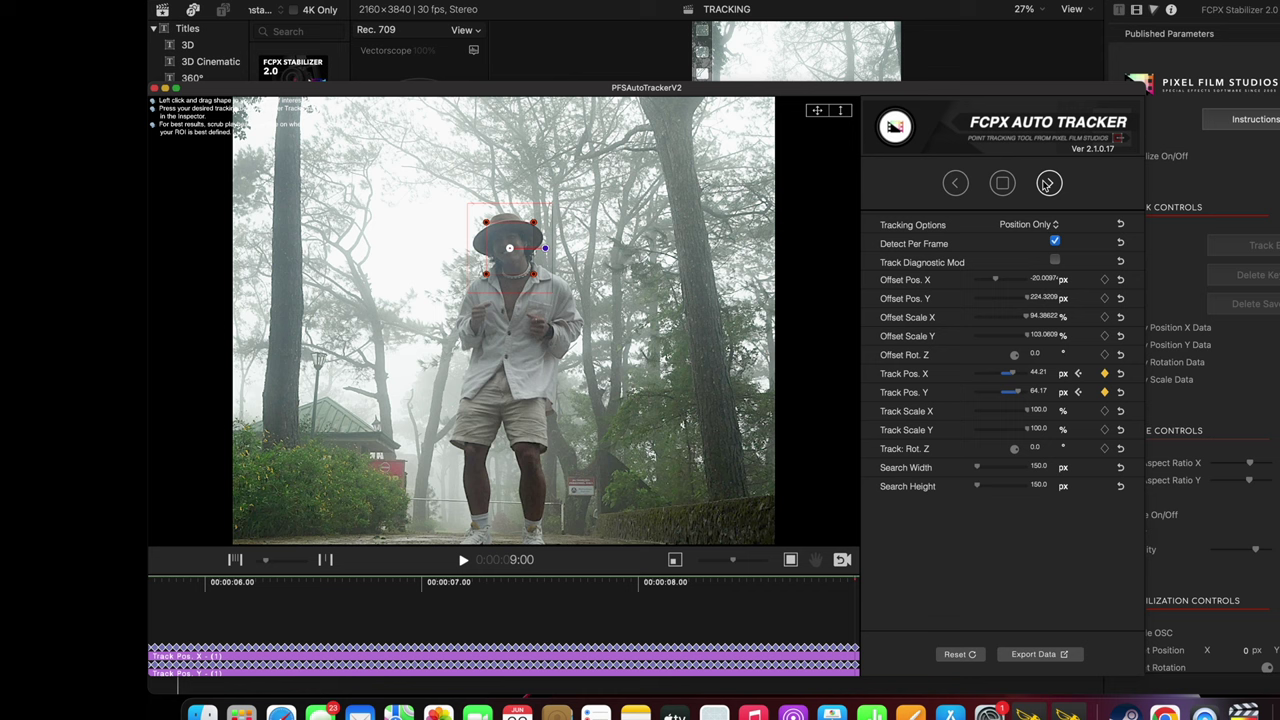
pyautogui.click(1046, 183)
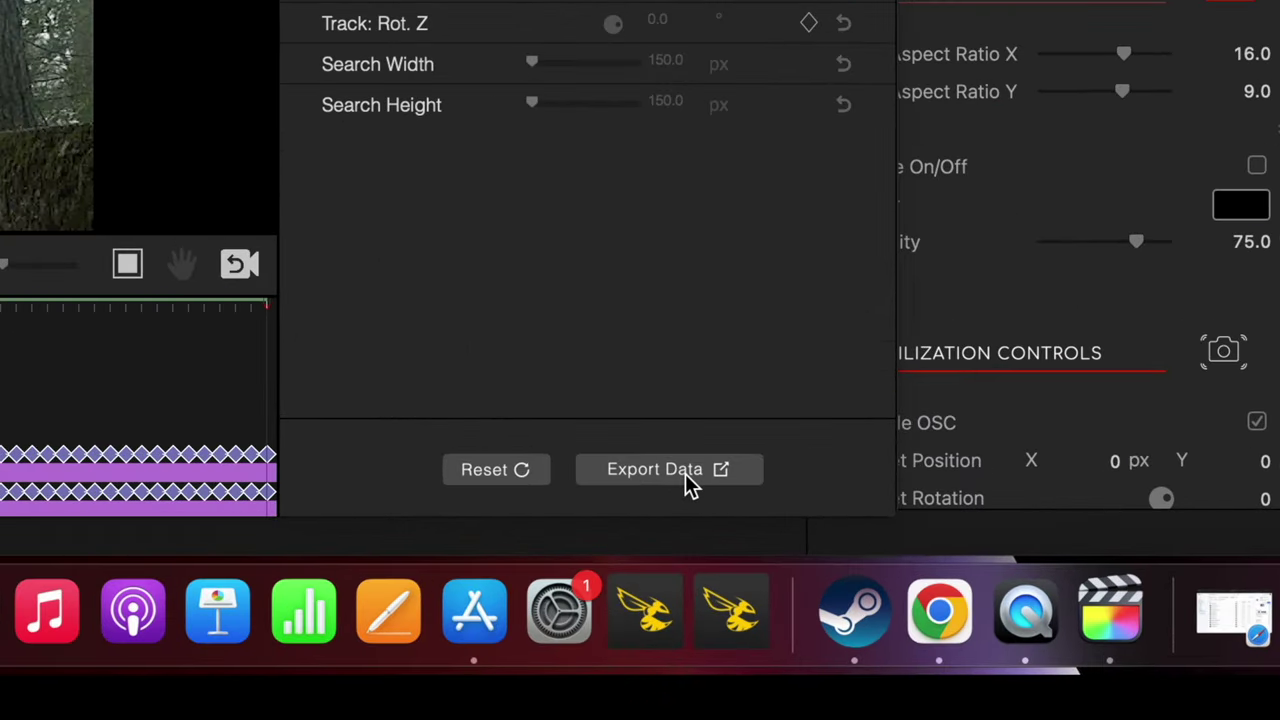
pyautogui.click(1045, 655)
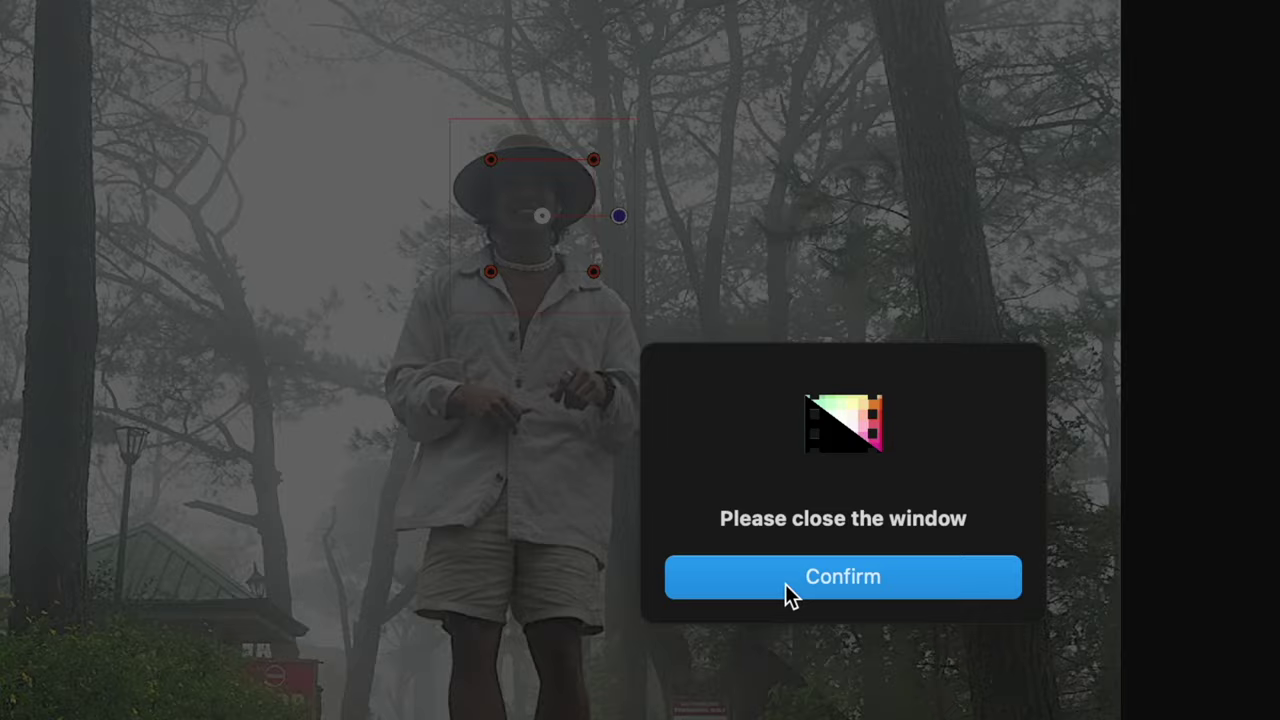
pyautogui.click(786, 588)
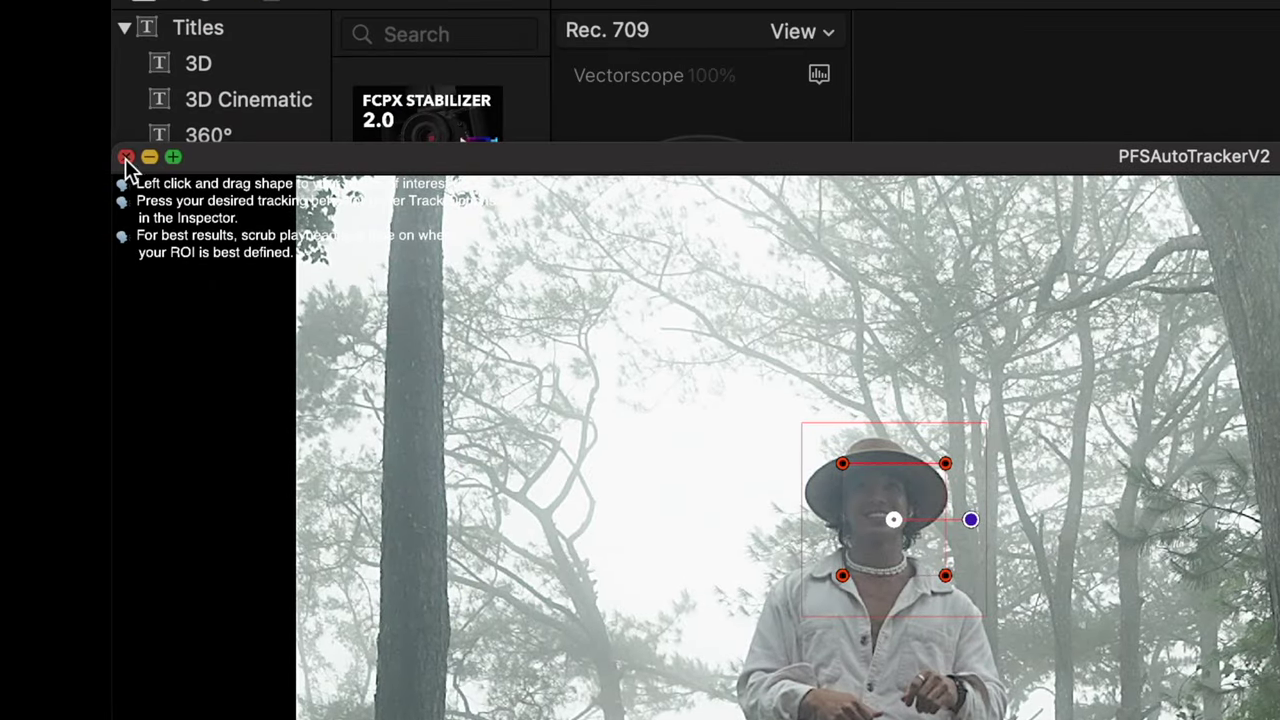
pyautogui.click(127, 159)
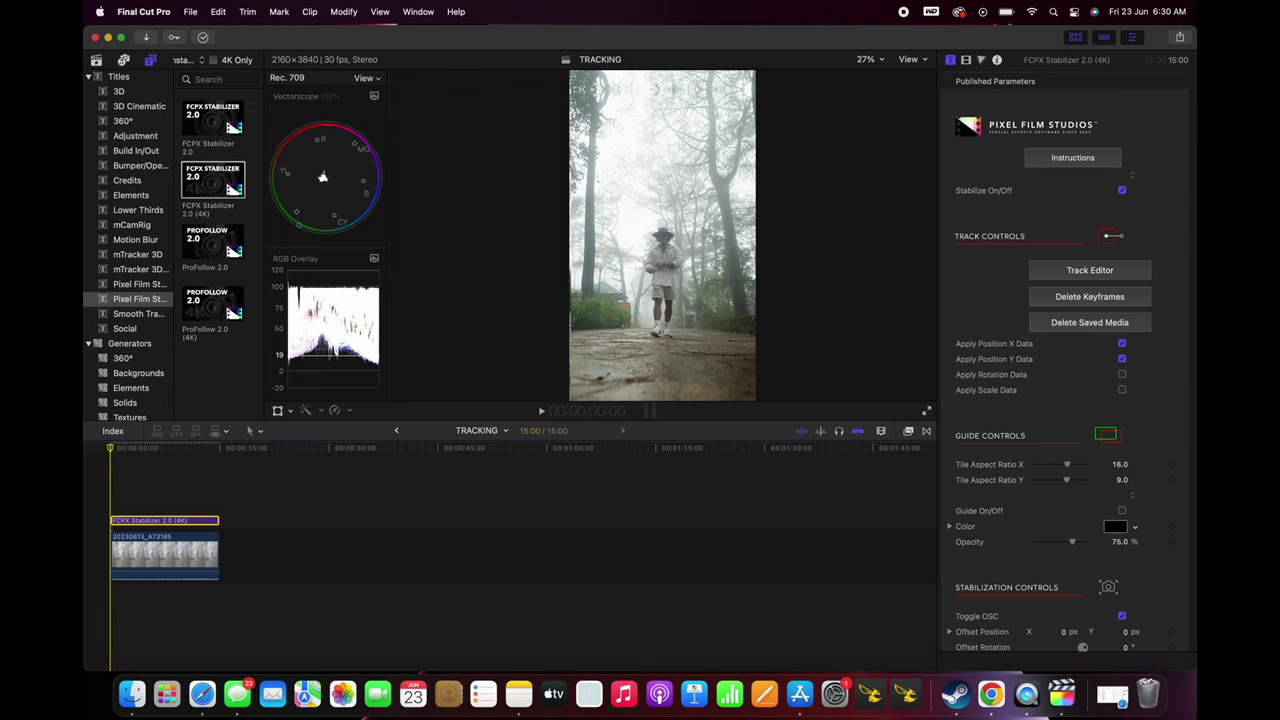
pyautogui.press('space')
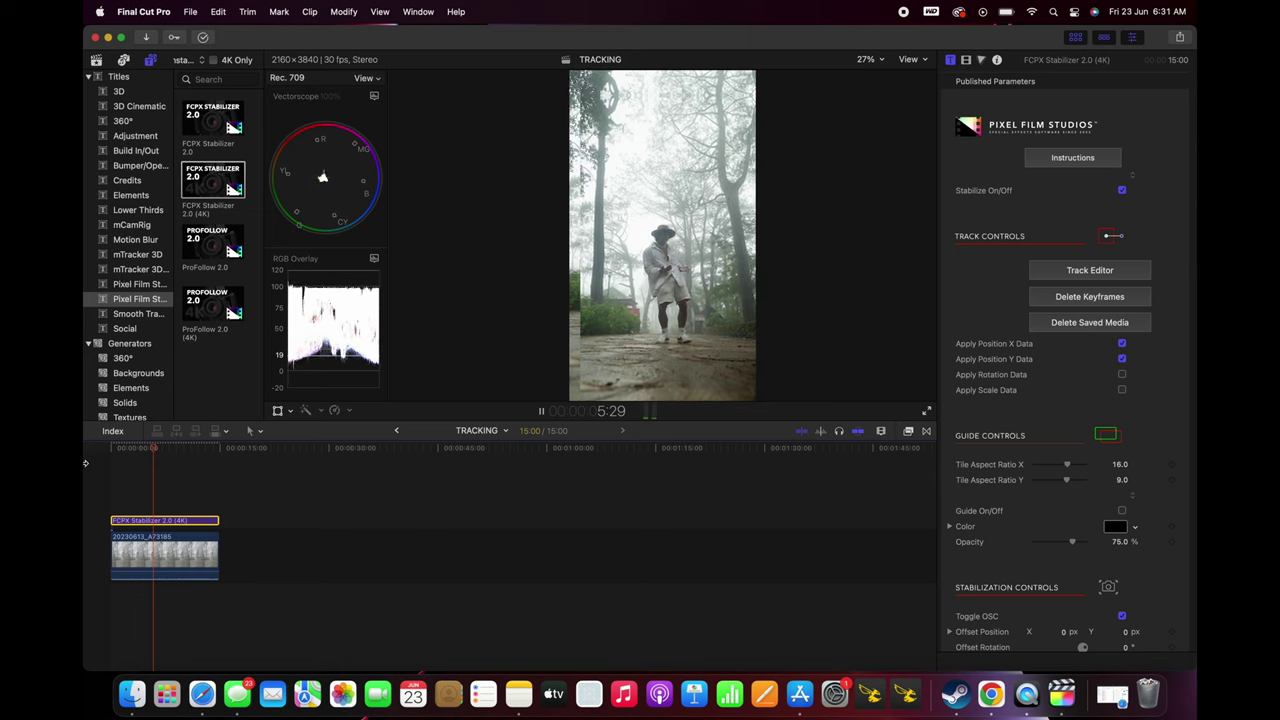
pyautogui.click(110, 470)
pyautogui.press('space')
pyautogui.click(146, 521)
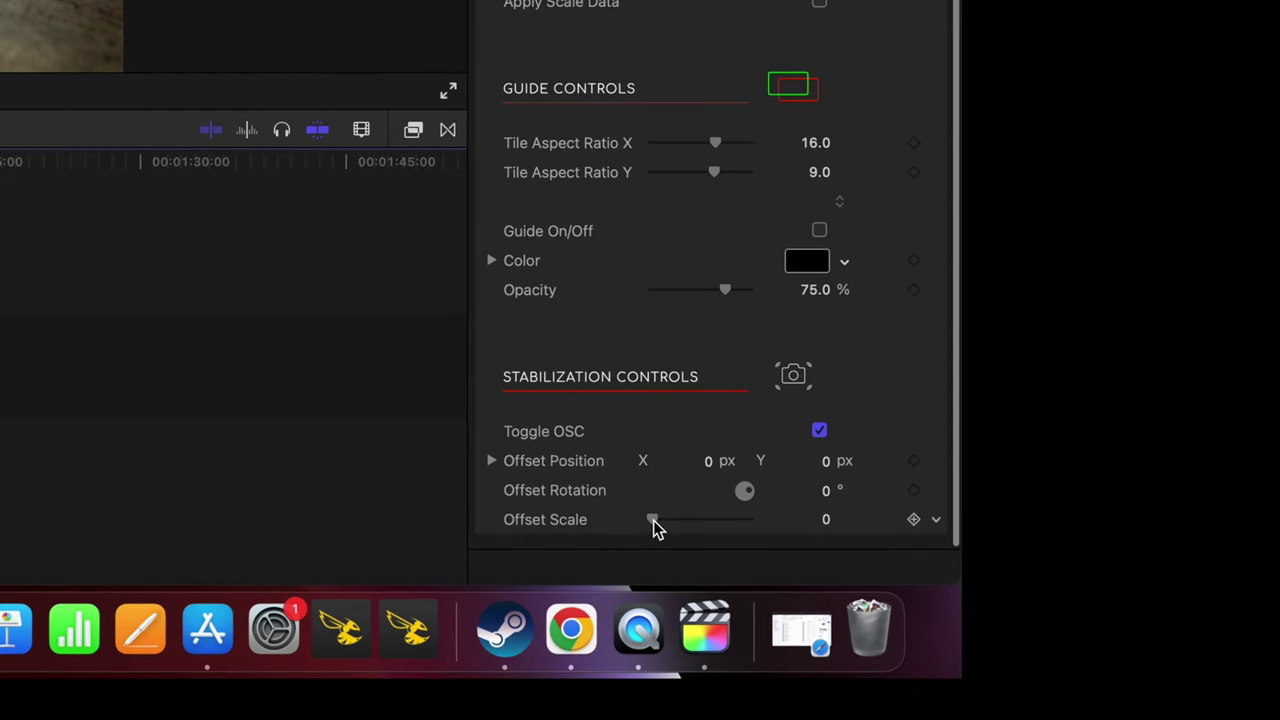
# - Zoom the forest clip's stabilized framing to scale 68, nudge it upward, and play it
pyautogui.moveTo(652, 520); pyautogui.dragTo(759, 522)
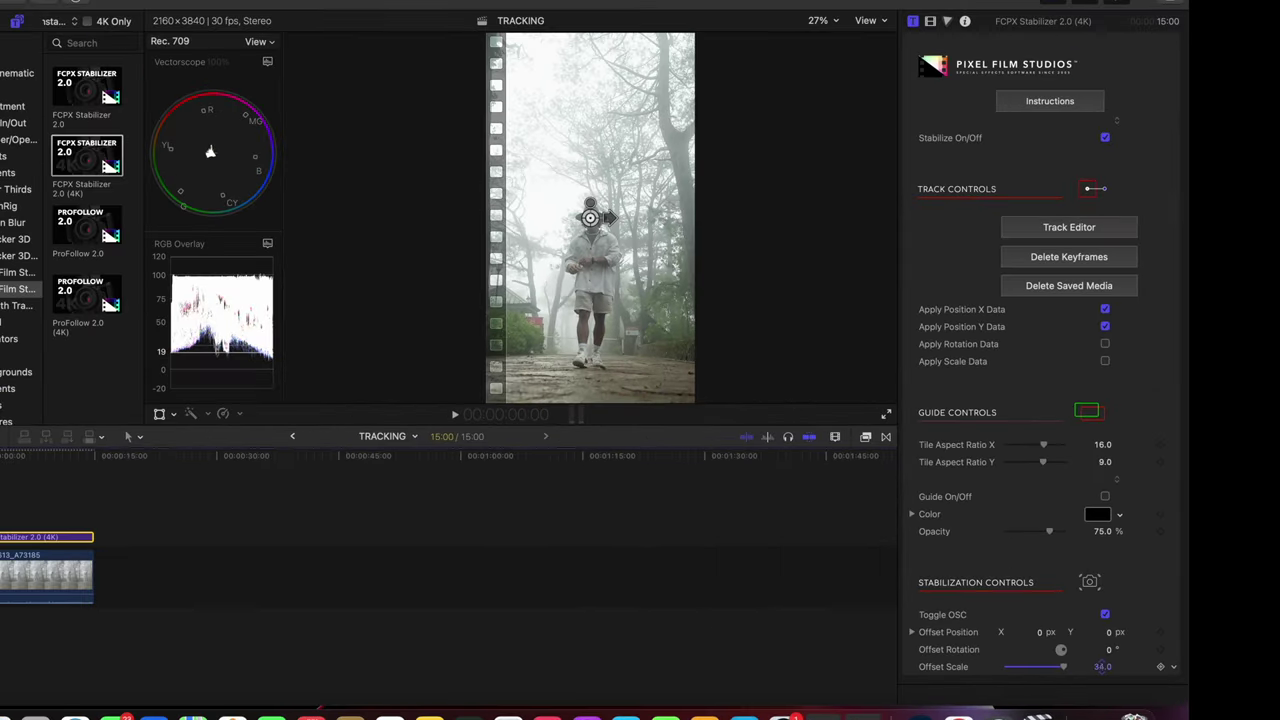
pyautogui.moveTo(1102, 666)
pyautogui.mouseDown()
pyautogui.moveTo(1142, 666)
pyautogui.moveTo(1090, 666)
pyautogui.mouseUp()
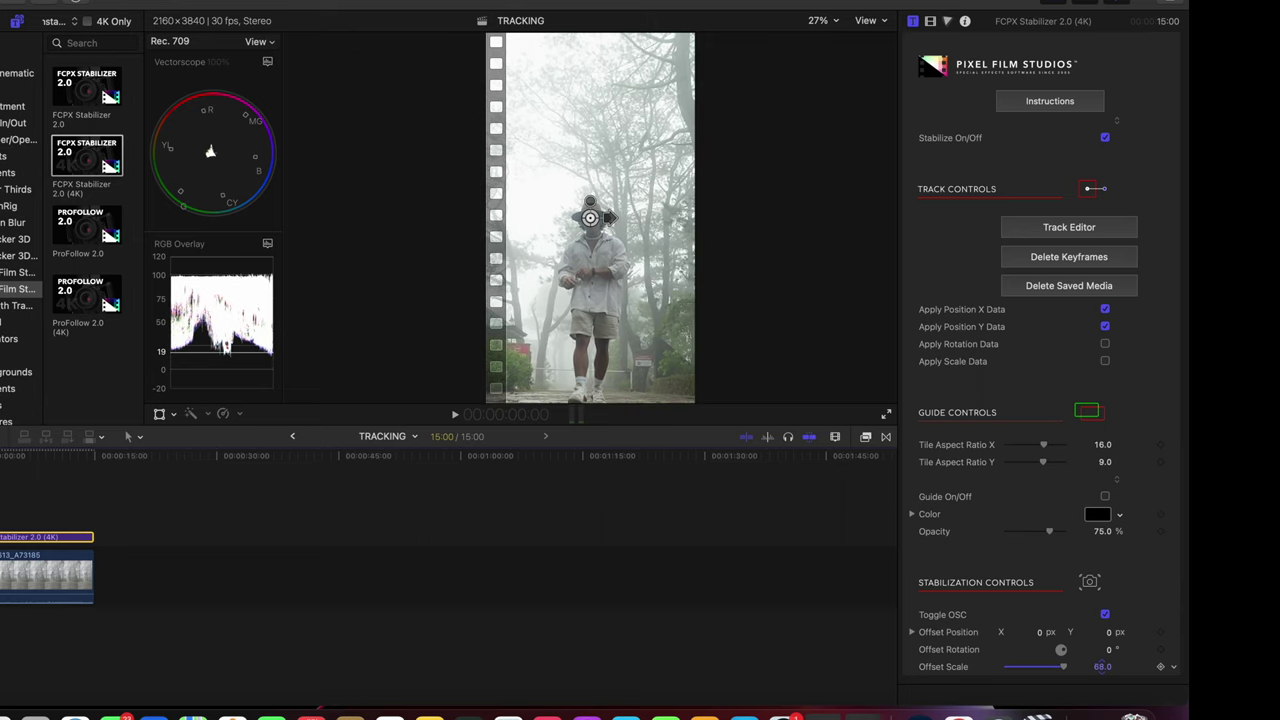
pyautogui.moveTo(591, 219); pyautogui.dragTo(595, 143)
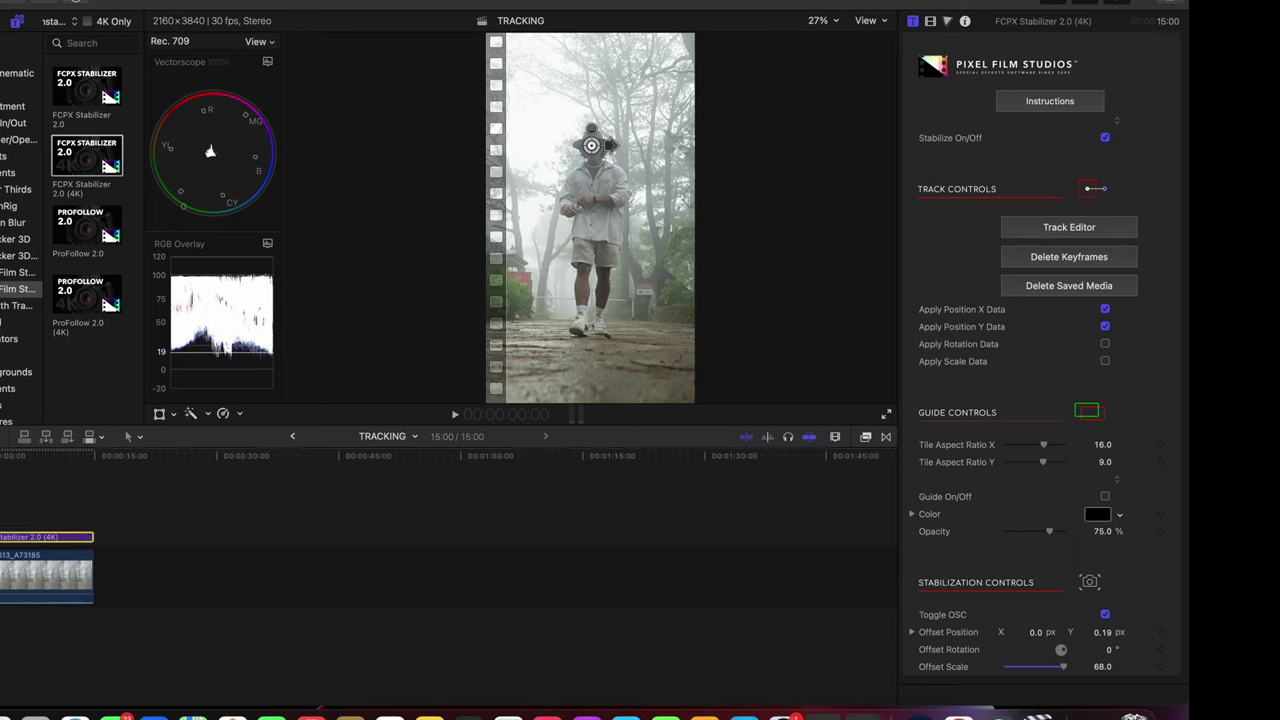
pyautogui.press('space')
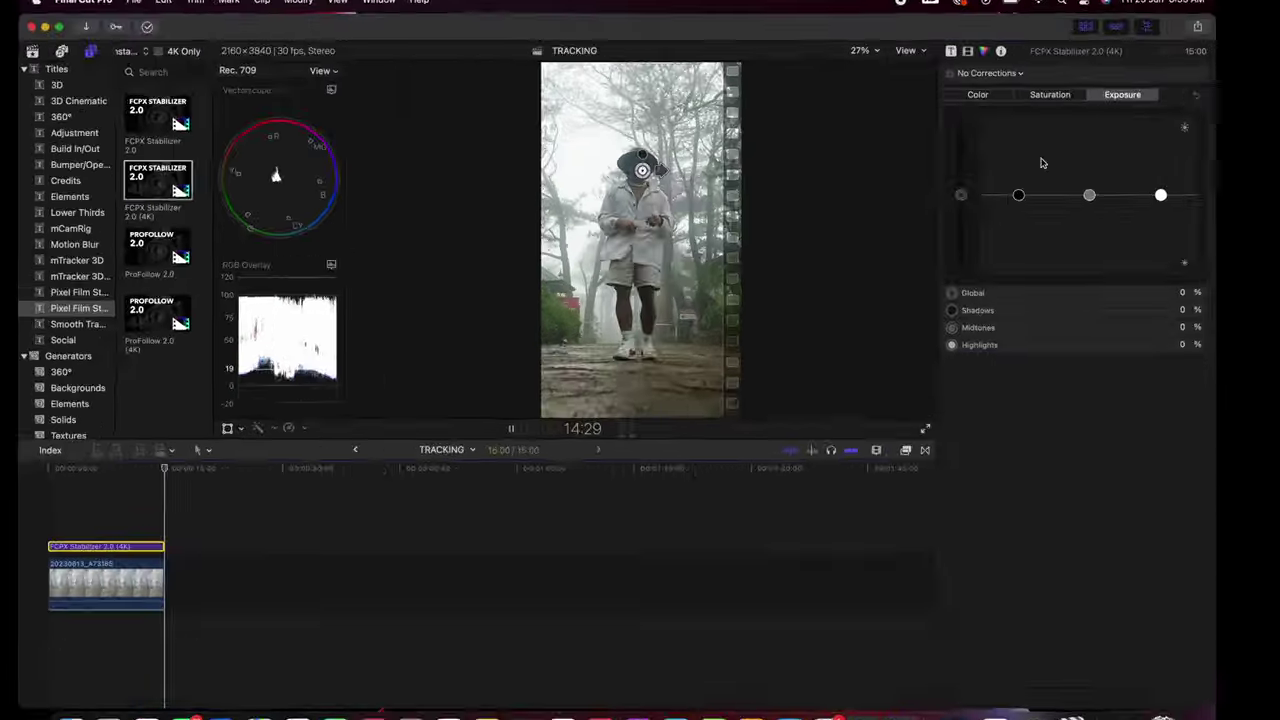
# - Export the tracked forest clip with Share > Export File (default) as a 2160×3840 .mov
pyautogui.click(1197, 27)
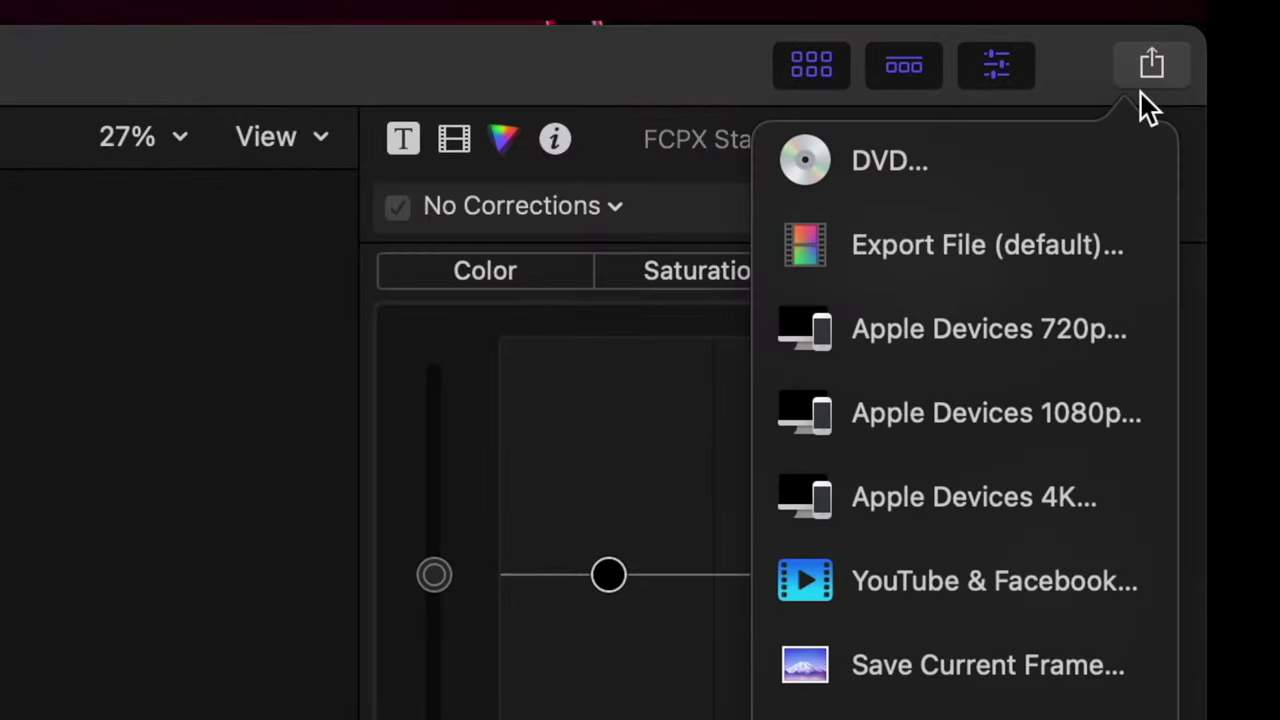
pyautogui.click(855, 258)
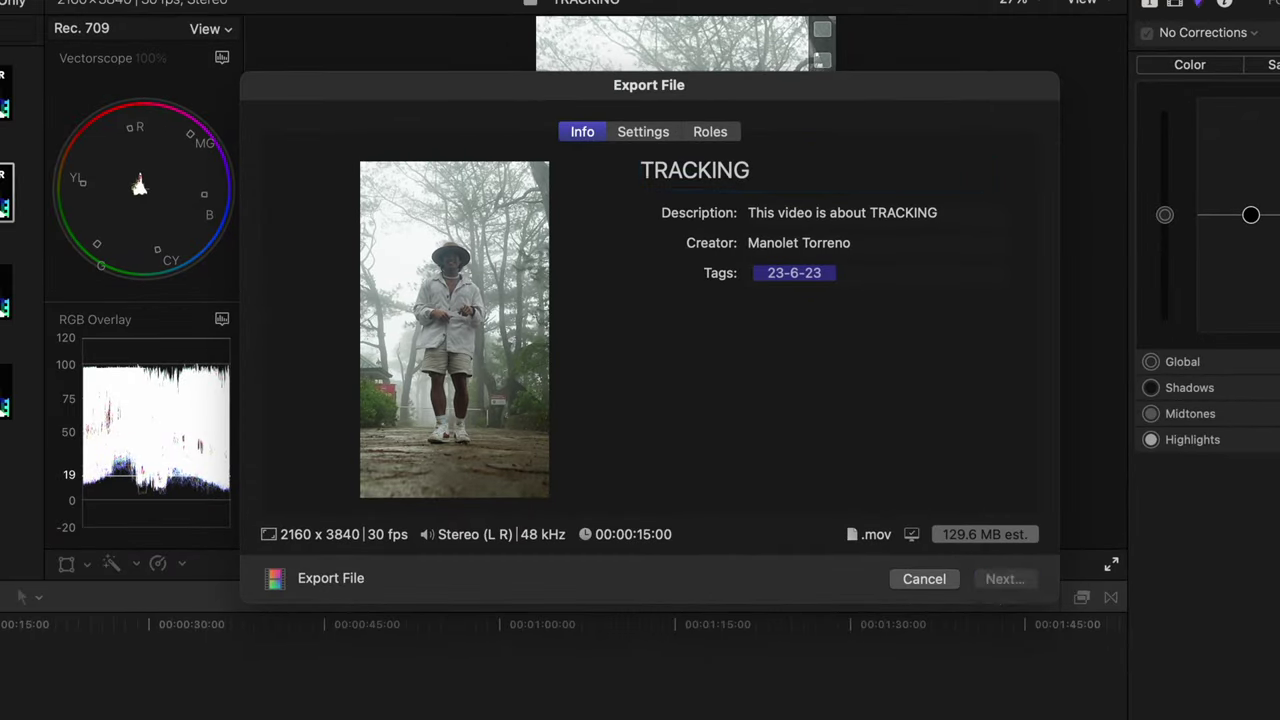
pyautogui.press('Return')
pyautogui.press('Return')
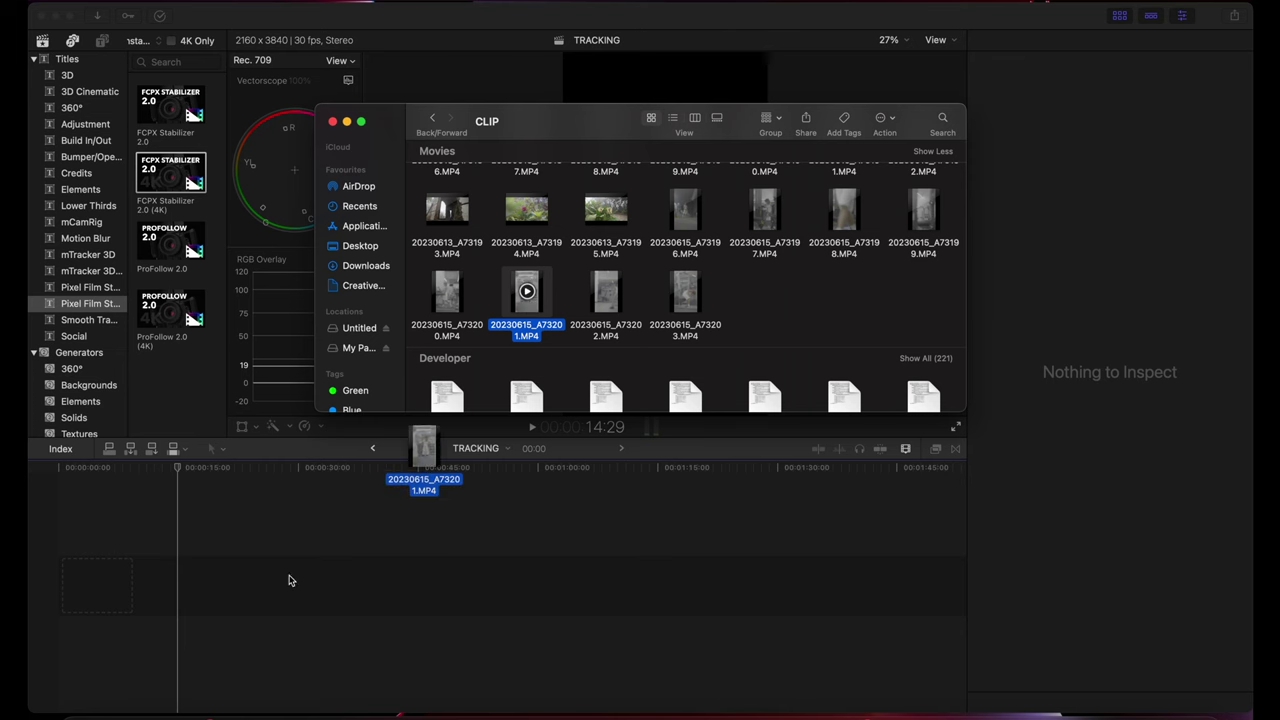
# - Place gym clip 20230615_A73201 under the FCPX Stabilizer 2.0 (4K) title, stretched to 14:02, and show its settings
pyautogui.moveTo(290, 580); pyautogui.dragTo(254, 589)
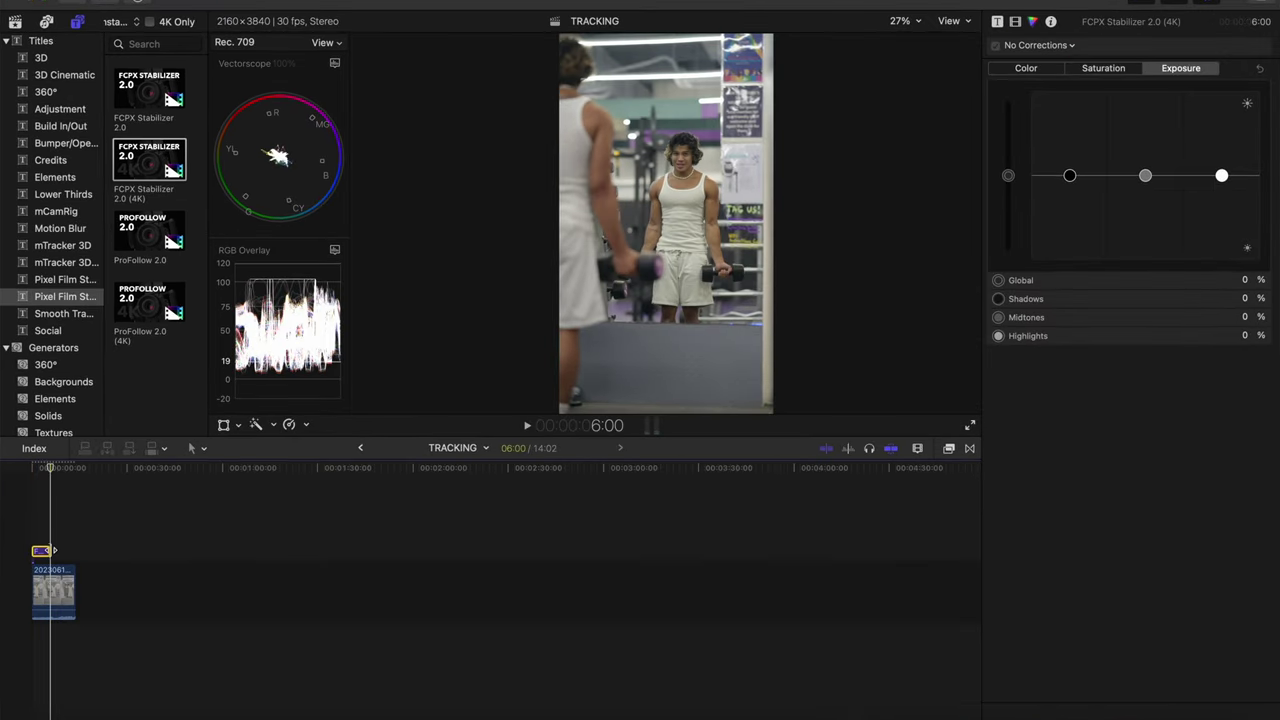
pyautogui.moveTo(55, 550); pyautogui.dragTo(75, 551)
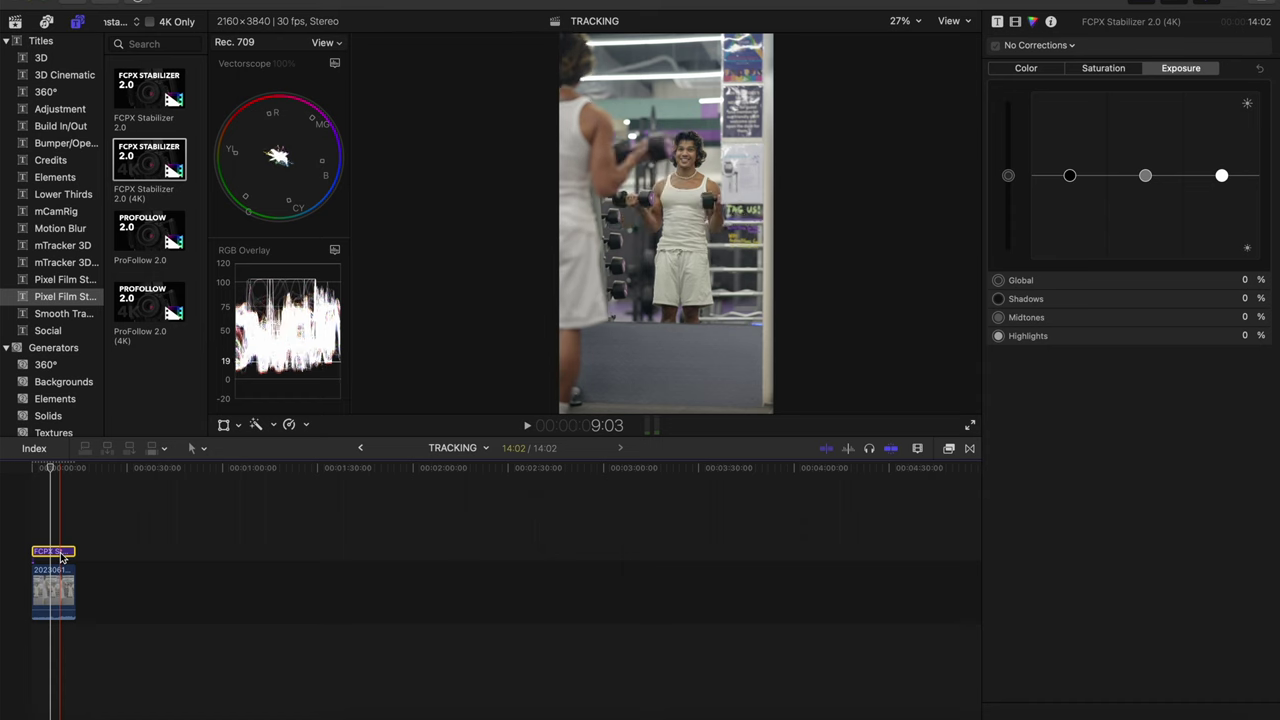
pyautogui.press('Home')
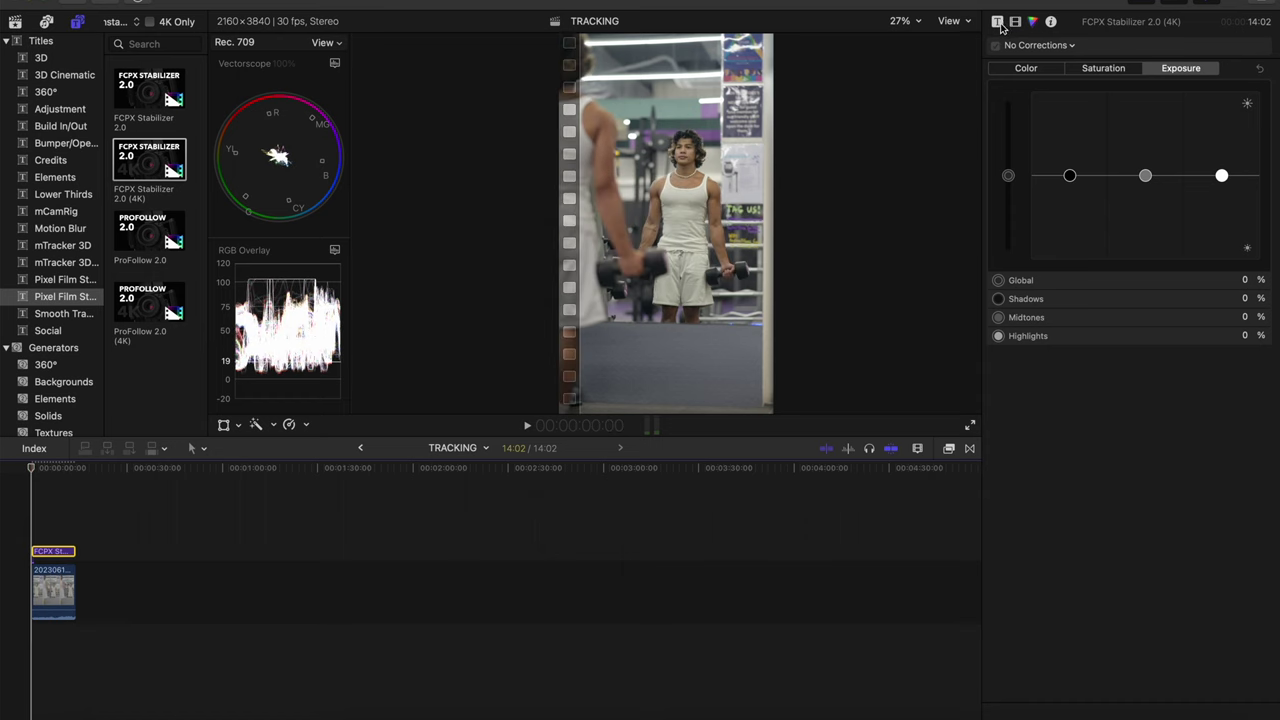
pyautogui.click(998, 22)
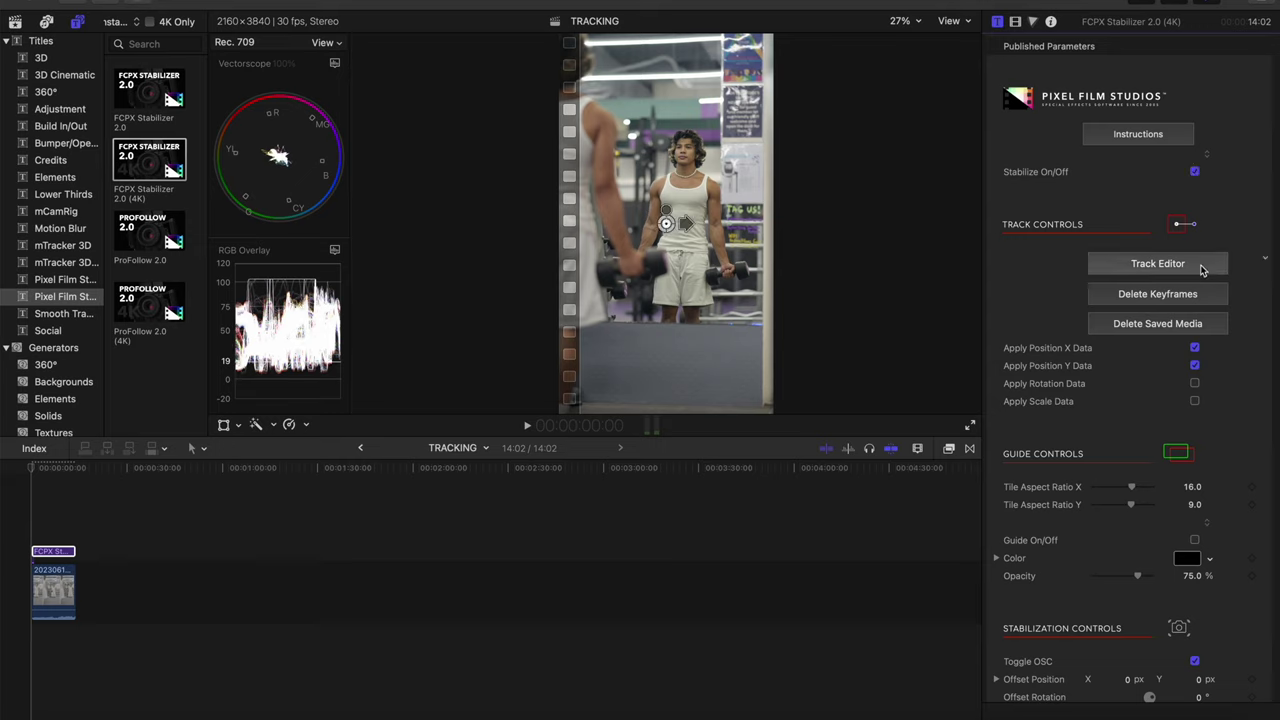
# - Bring up the Track Editor for the gym clip and frame the lifter in its viewer
pyautogui.click(1202, 268)
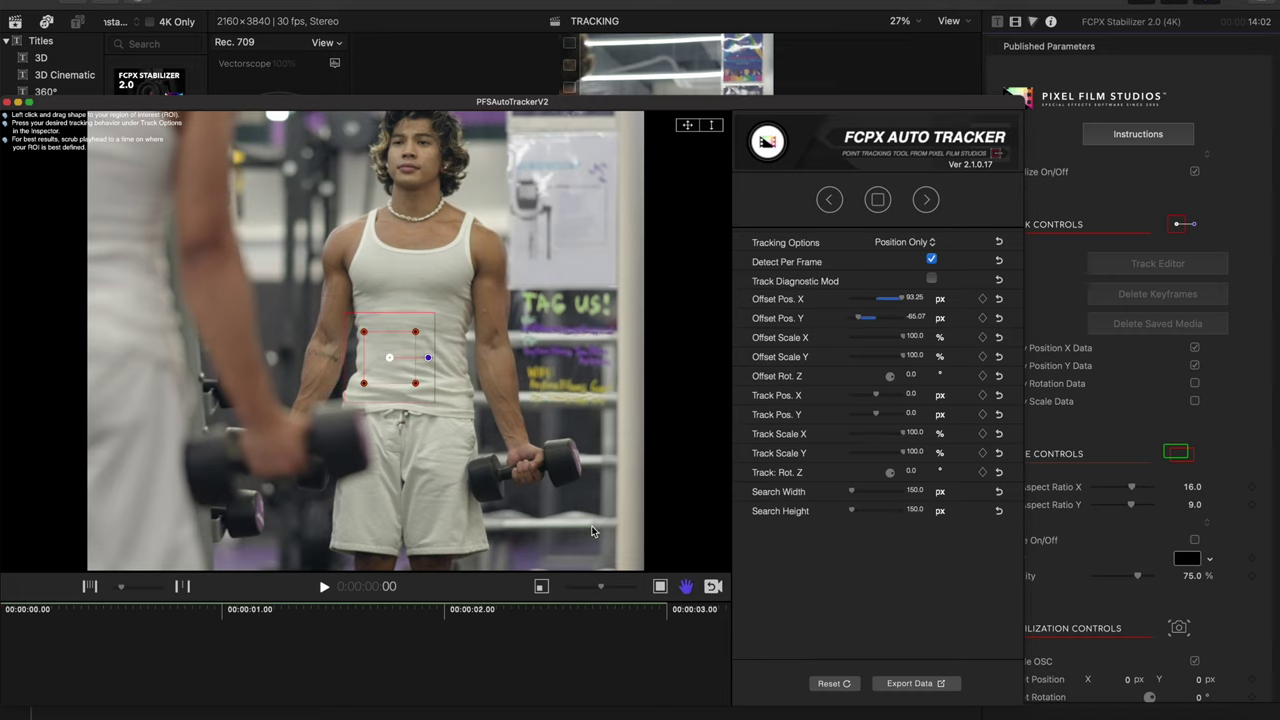
pyautogui.moveTo(592, 531); pyautogui.dragTo(627, 547)
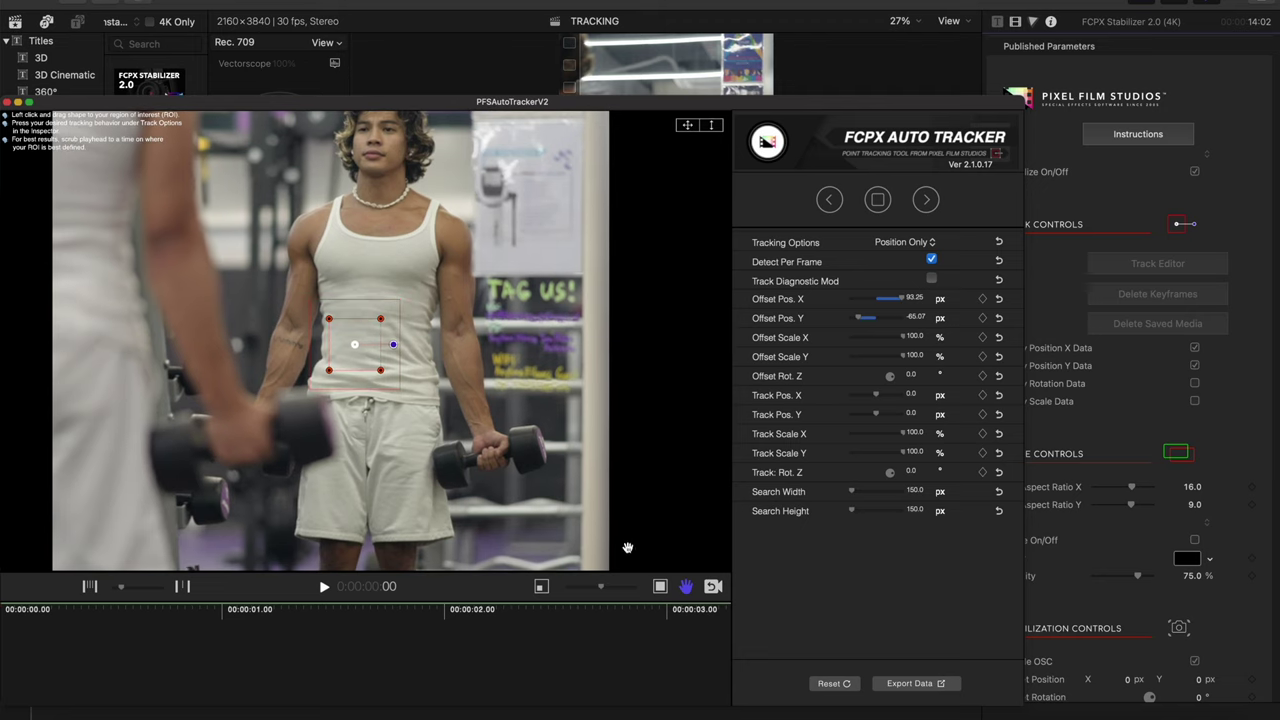
pyautogui.moveTo(601, 592); pyautogui.dragTo(610, 589)
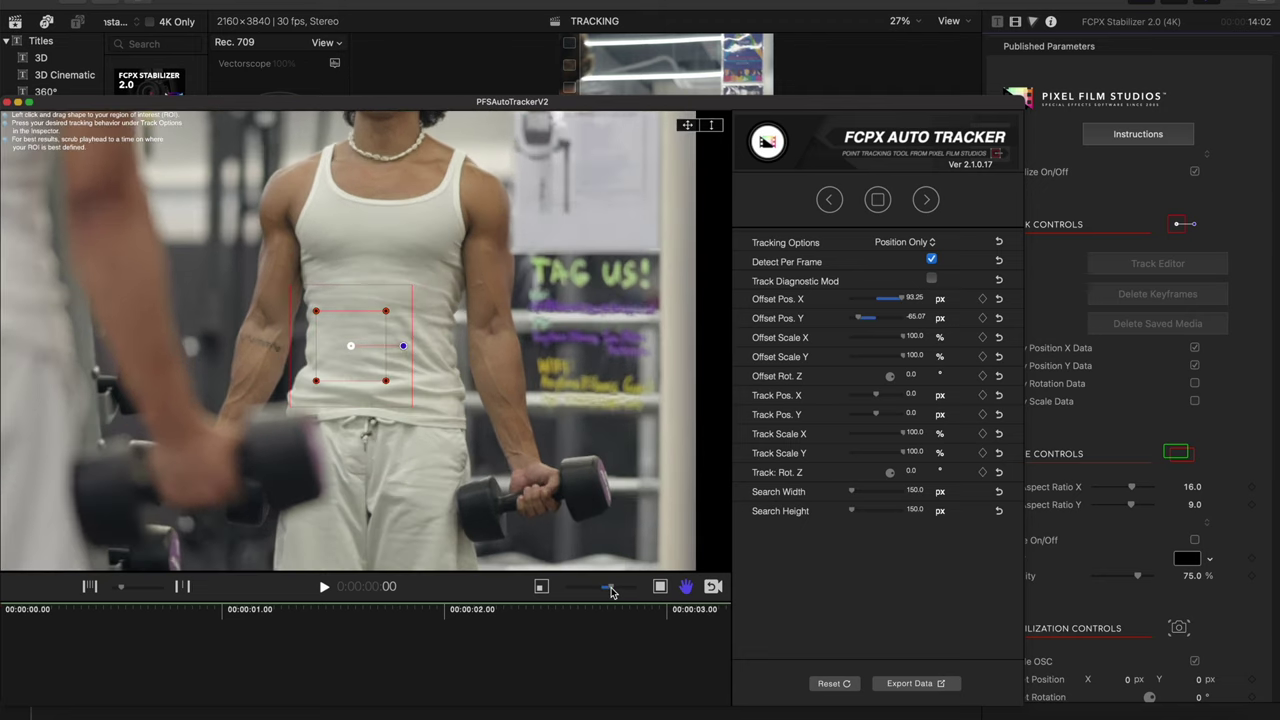
pyautogui.moveTo(538, 535); pyautogui.dragTo(557, 530)
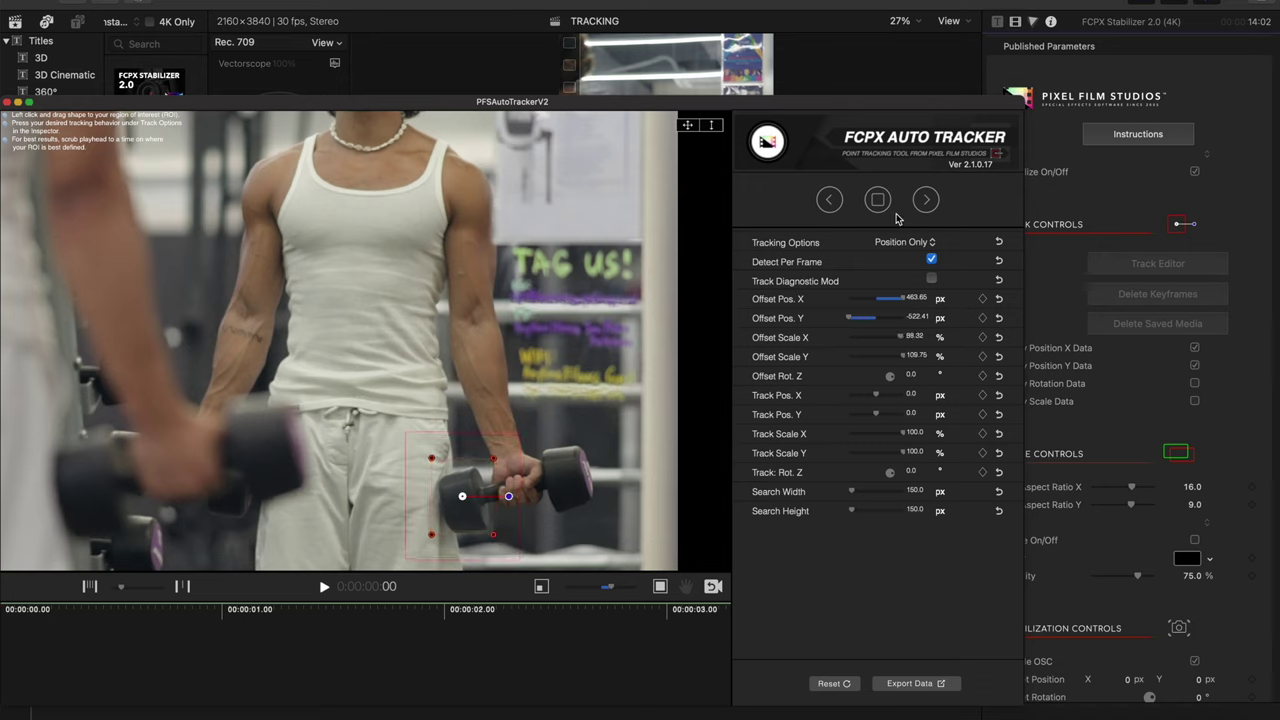
# - Track the dumbbell hand forward through the clip and export the Track Pos X/Y data
pyautogui.click(927, 200)
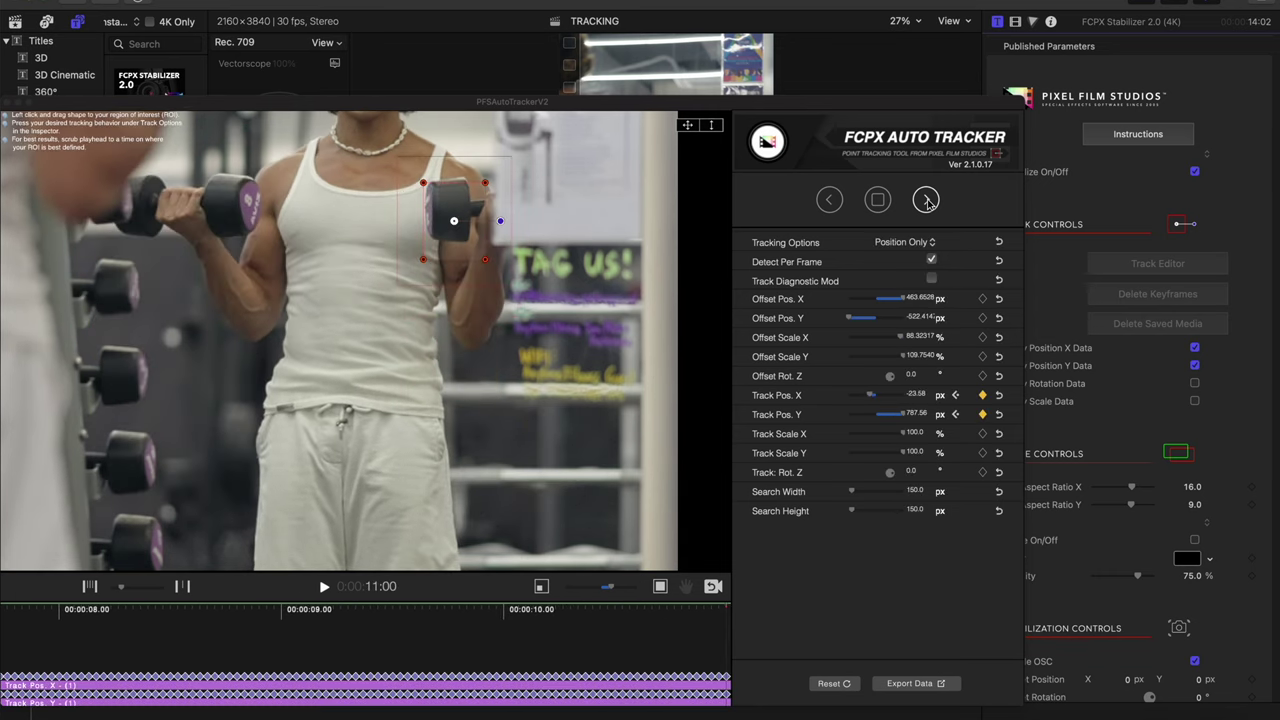
pyautogui.click(911, 684)
pyautogui.click(545, 450)
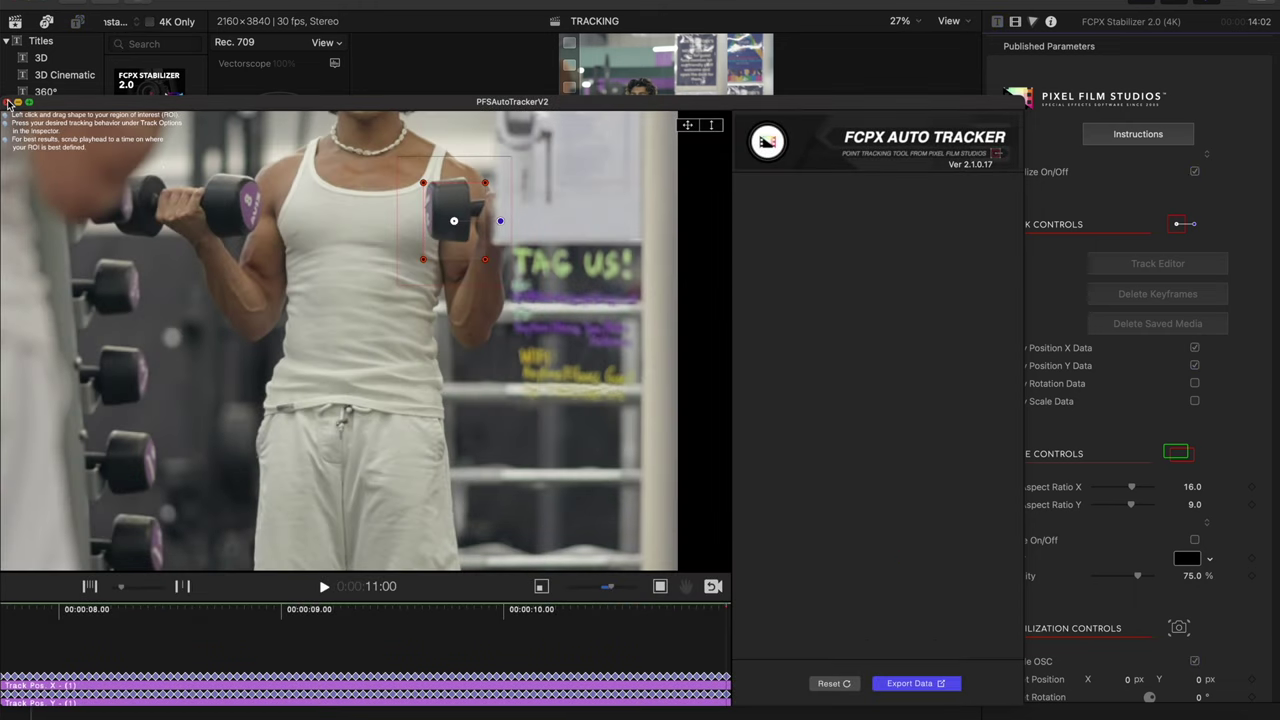
# - Close the PFSAutoTracker and set the stabilizer title's Offset Scale to 122
pyautogui.click(8, 103)
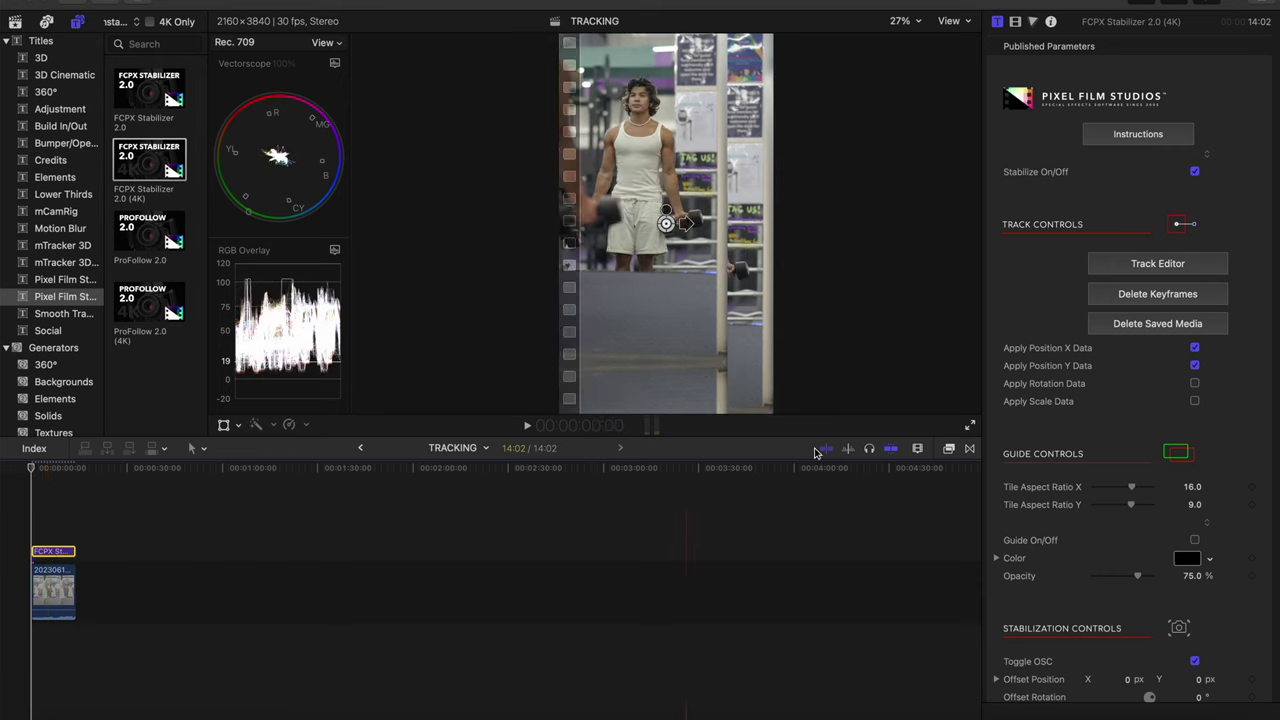
pyautogui.scroll(-2, 1066, 507)
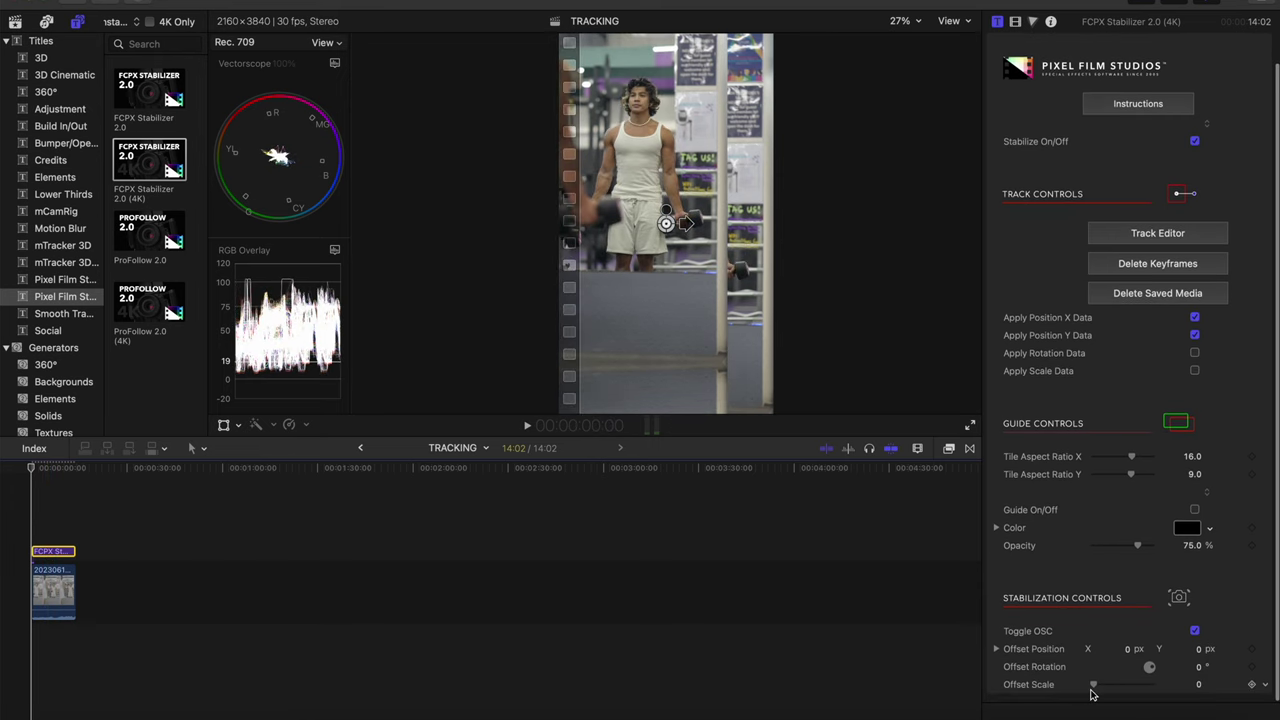
pyautogui.moveTo(1096, 687); pyautogui.dragTo(1190, 692)
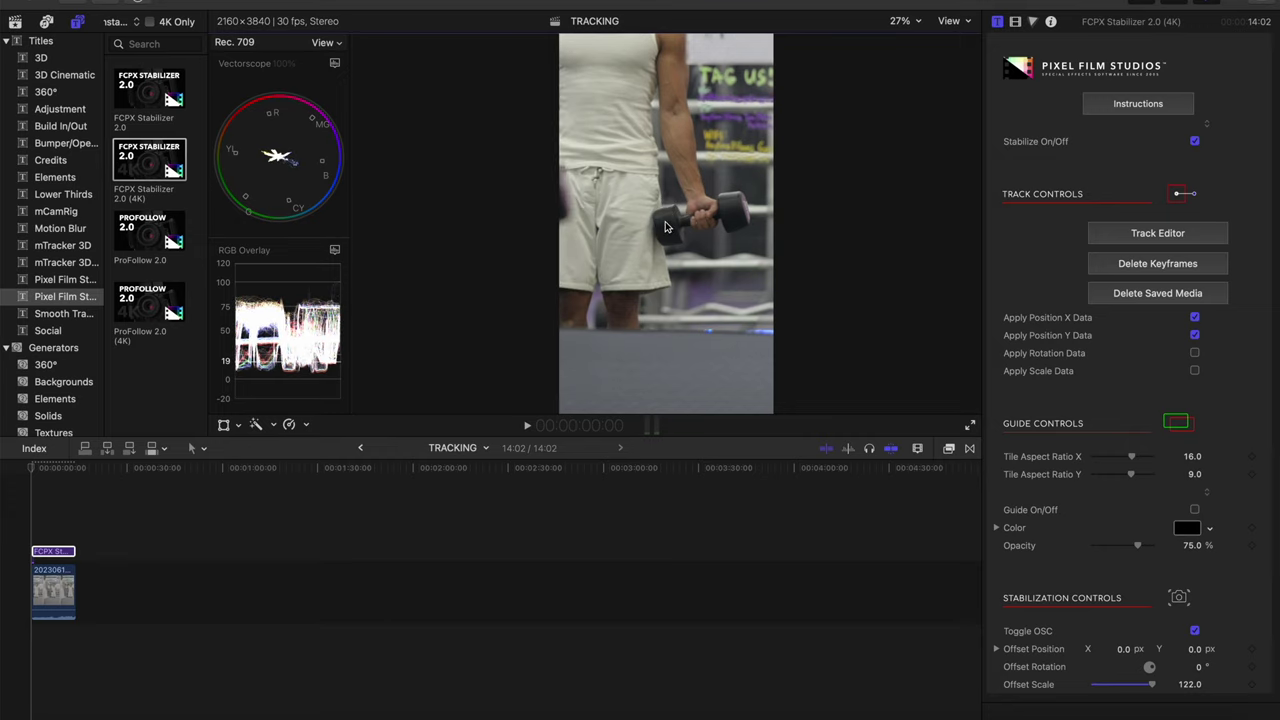
# - Play the timeline to watch the gym lifter tracked and zoomed at scale 122
pyautogui.press('space')
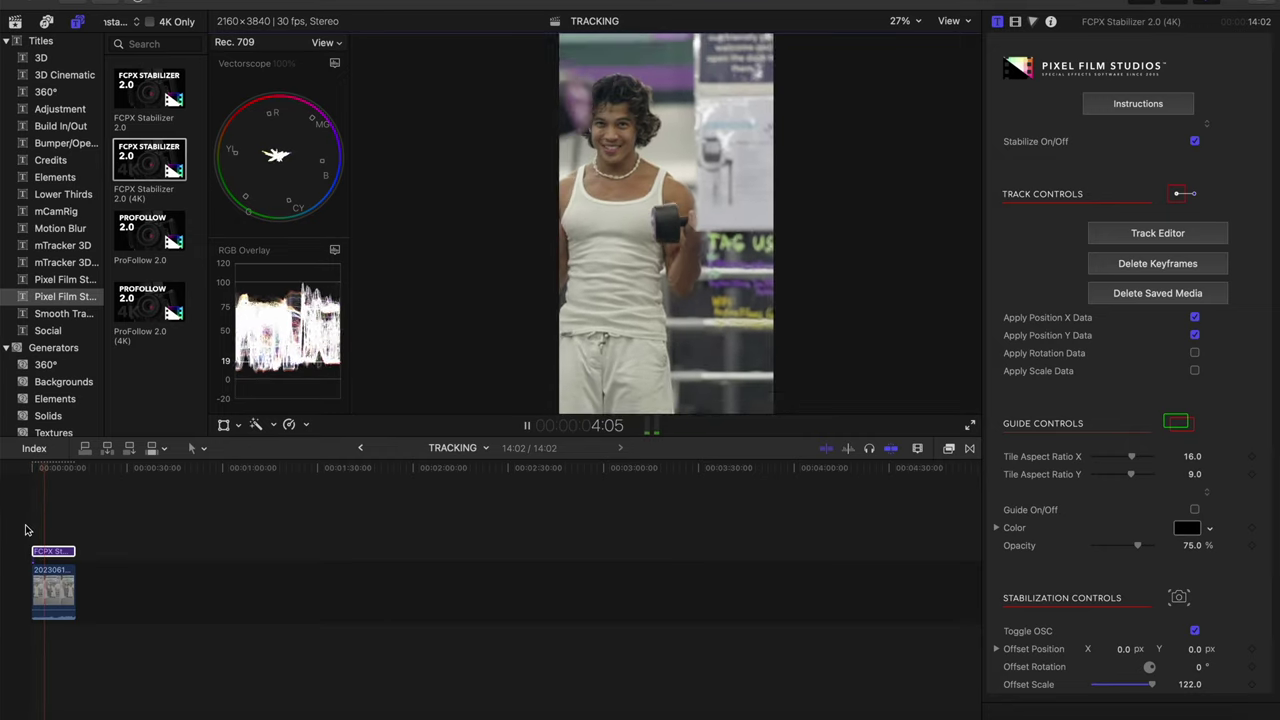